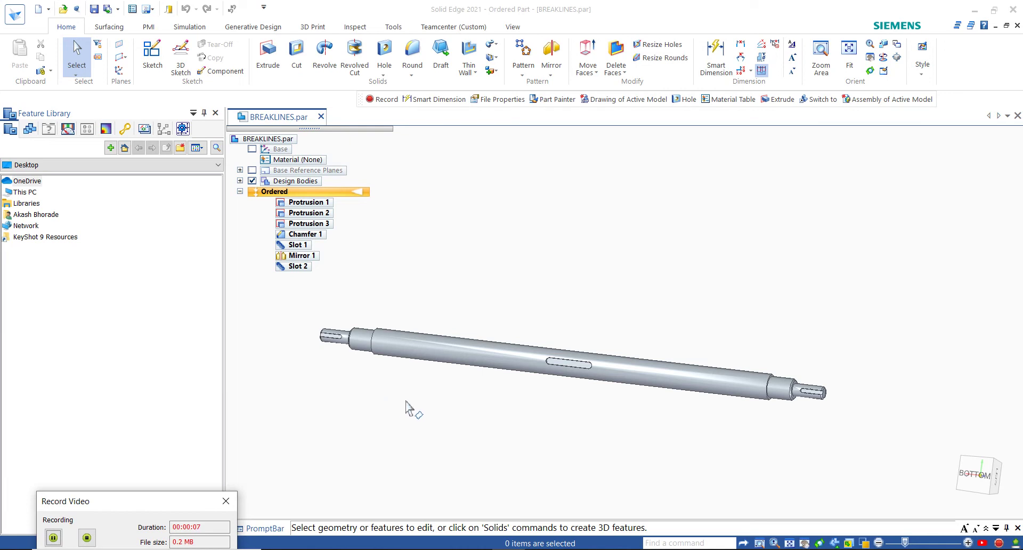
Create a drawing of the shaft model from the SKY HIGH eLearn.dft template, without running the view creation wizard
middle_click_drag(406, 402, 447, 438)
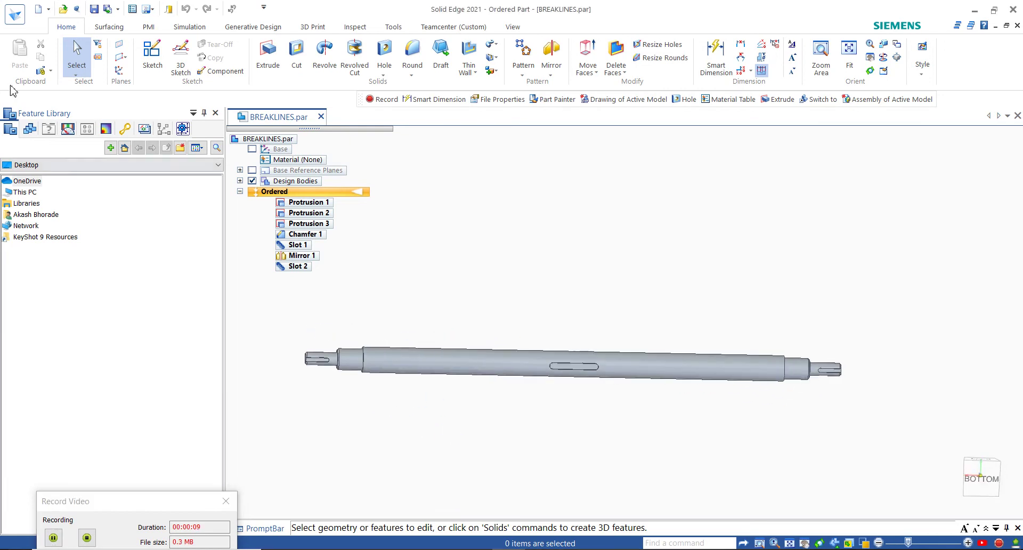
left_click(18, 21)
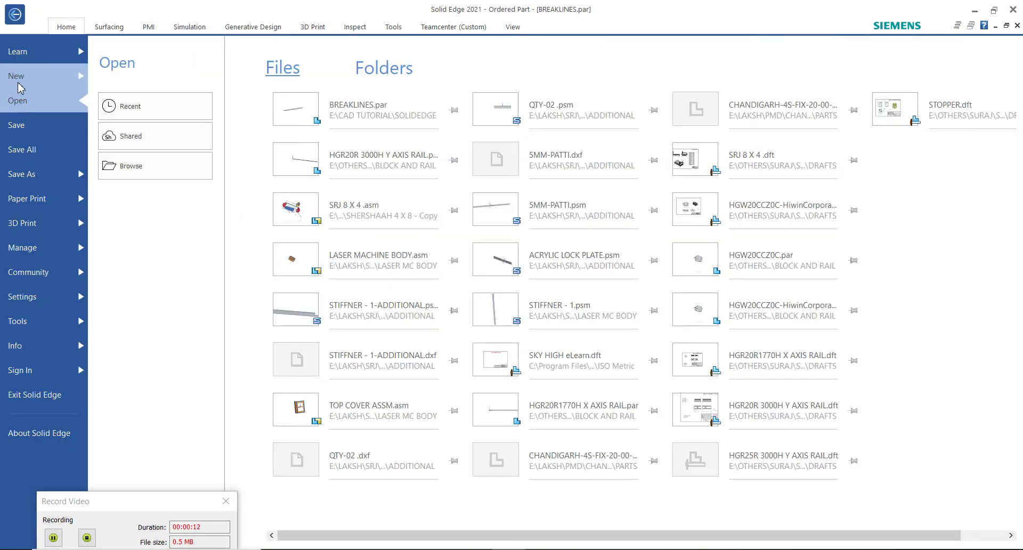
left_click(20, 87)
left_click(241, 285)
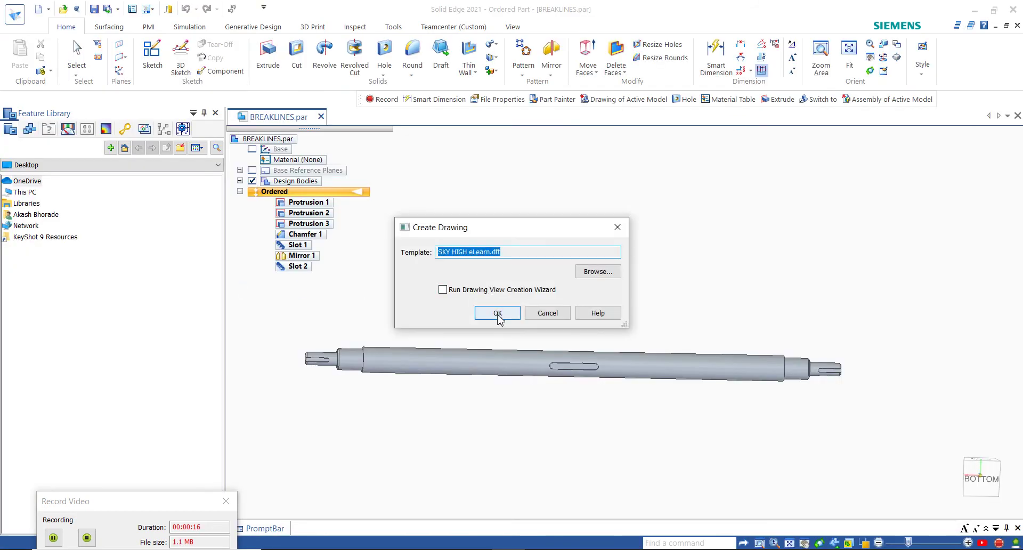
left_click(497, 313)
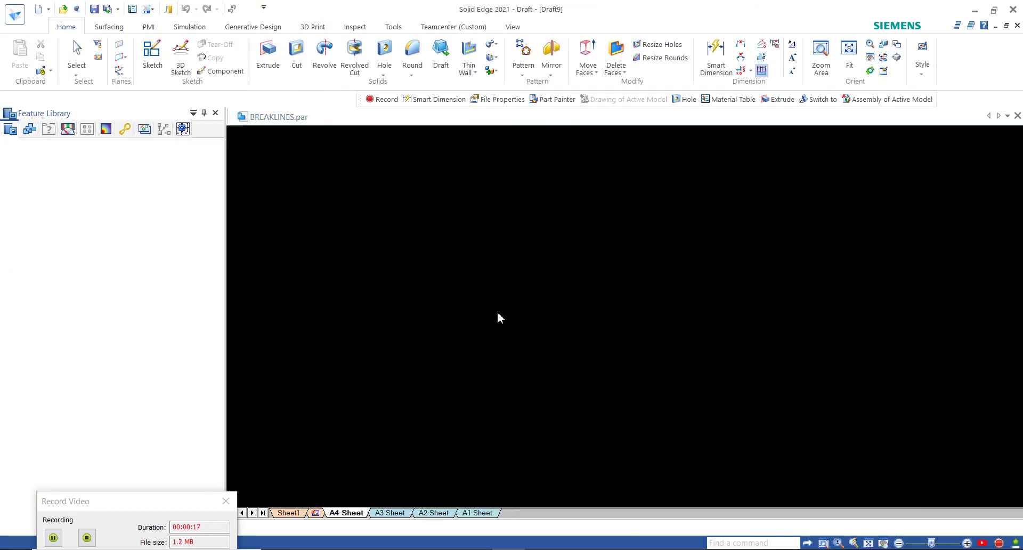
Rescale the shaft drawing views through the upper view, trying a scale value of 1 and settling on 0.35
scroll(551, 247, "up", 2)
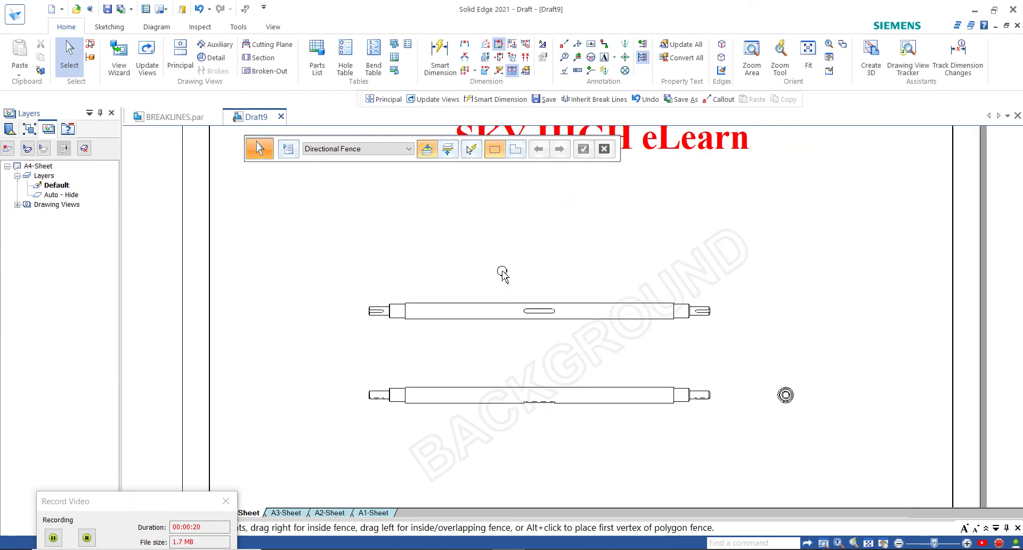
scroll(450, 331, "down", 3)
scroll(475, 323, "up", 1)
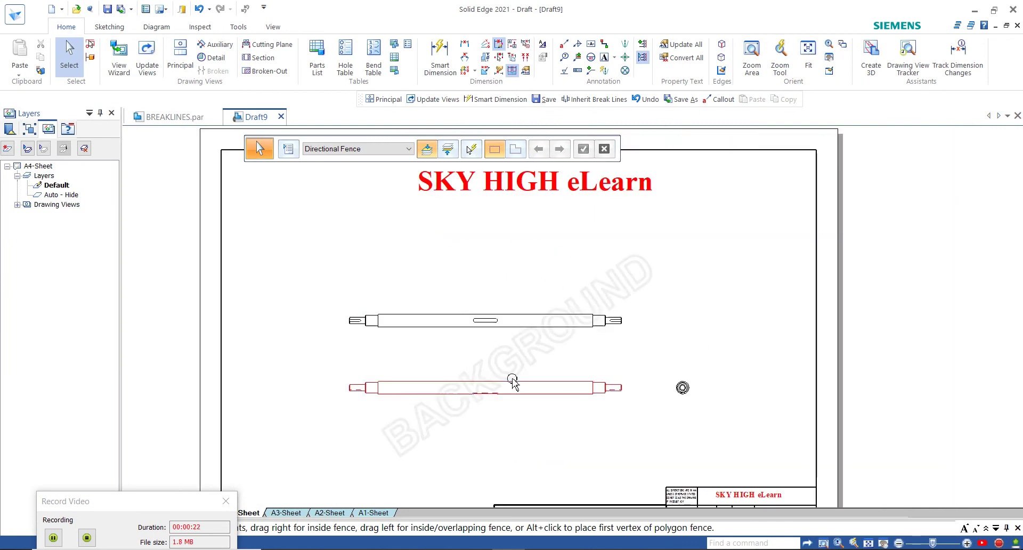
scroll(506, 362, "down", 1)
left_click(497, 334)
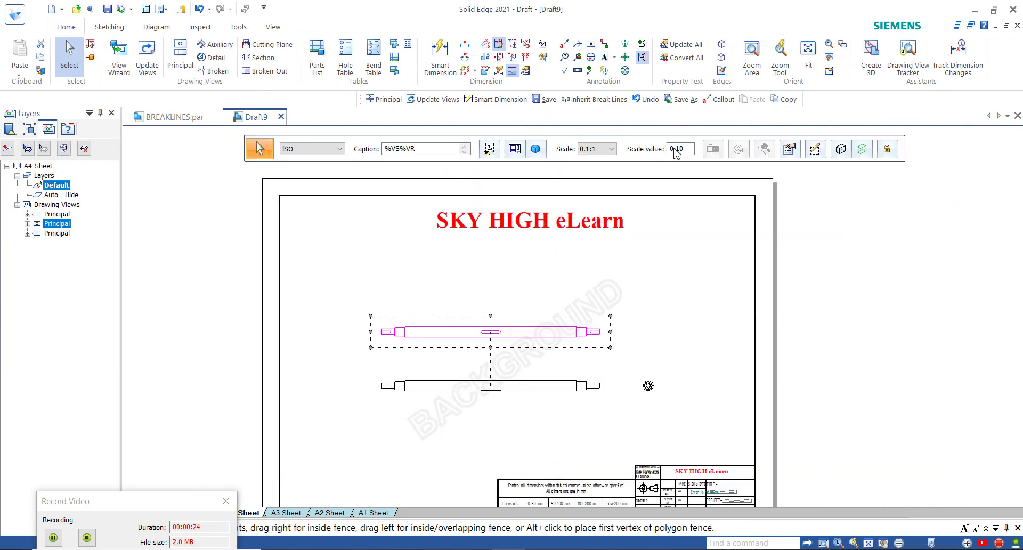
left_click(673, 152)
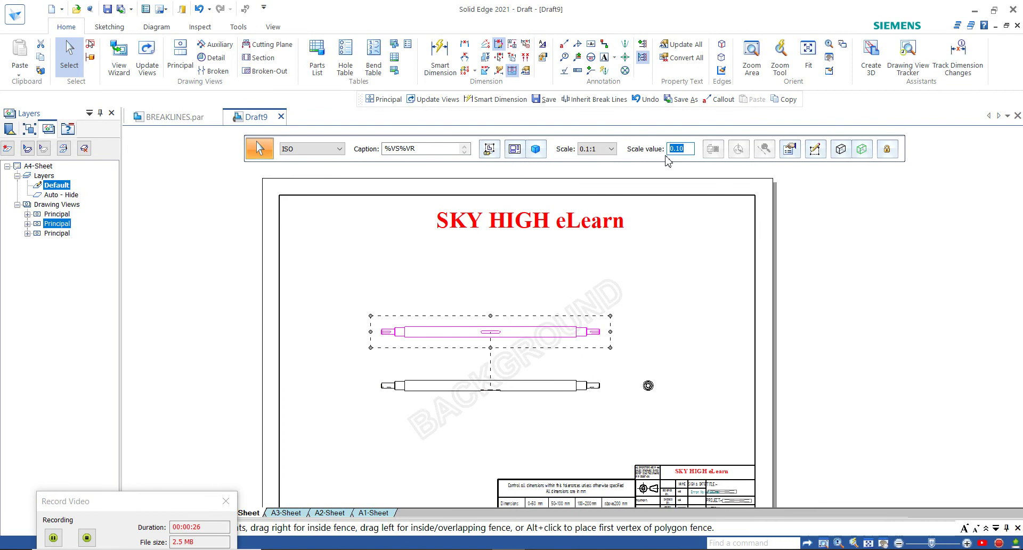
type("1")
key("Return")
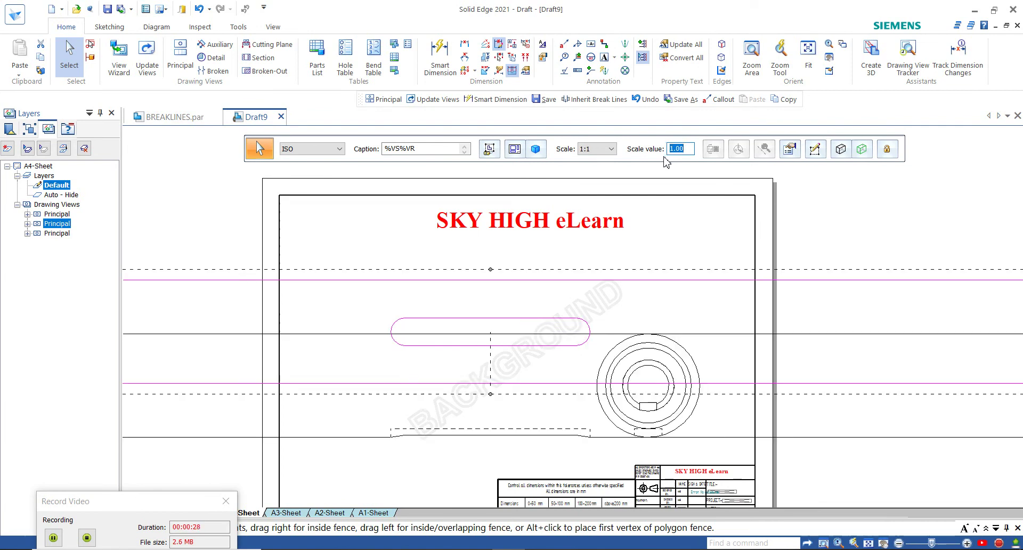
scroll(587, 322, "down", 5)
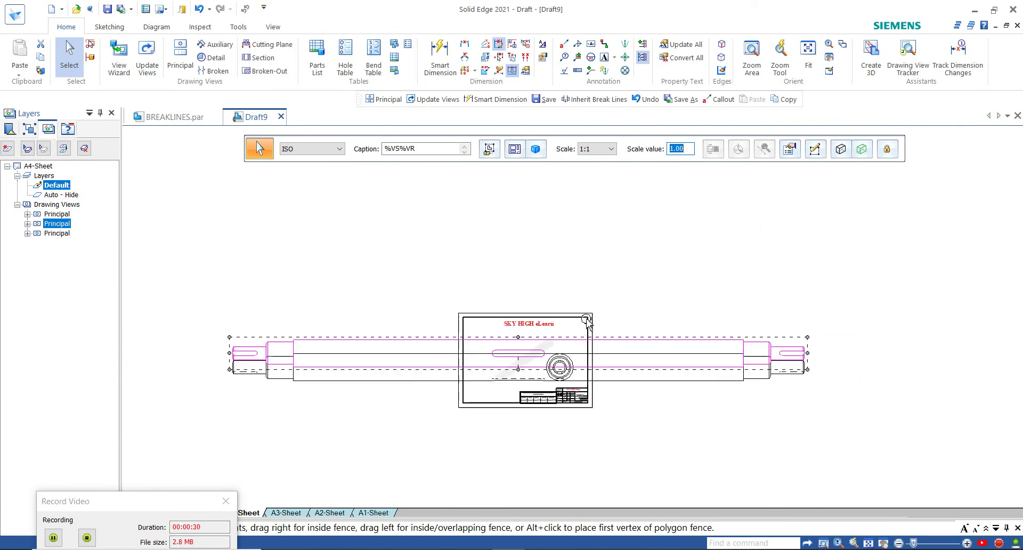
type("0.35")
key("Return")
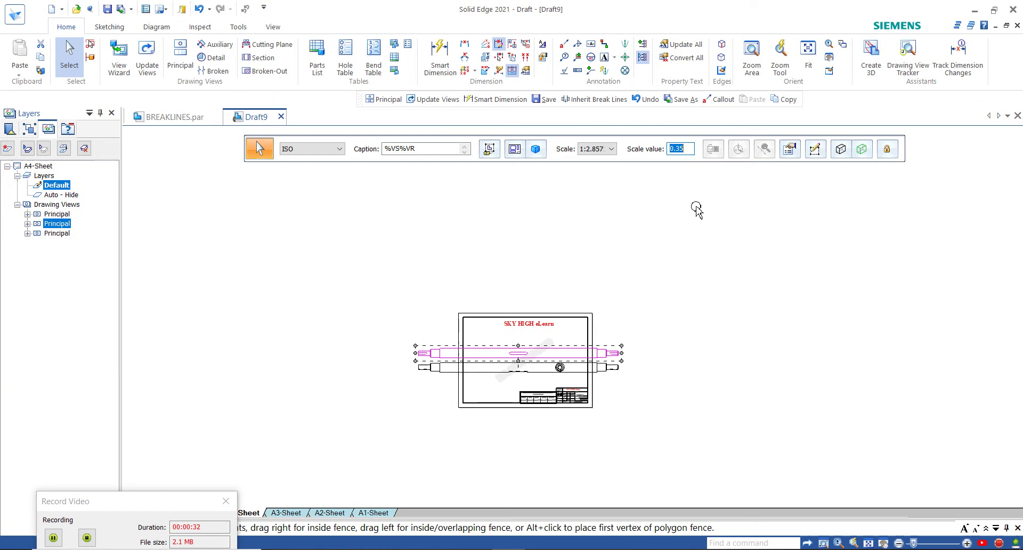
Spread the two long shaft views apart vertically by moving the upper one up and the lower one down
scroll(512, 363, "up", 5)
left_click(511, 283)
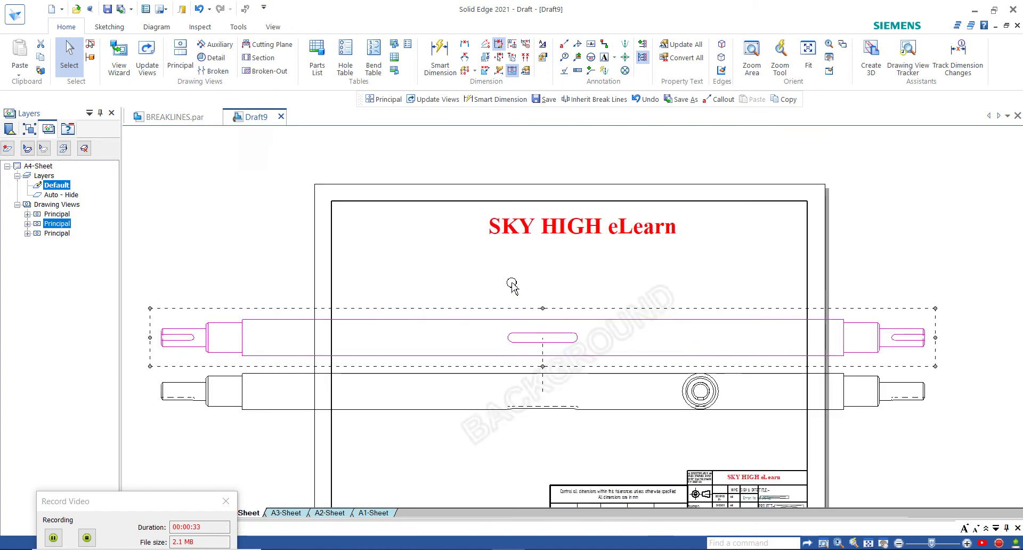
scroll(488, 308, "down", 2)
left_click_drag(503, 314, 506, 297)
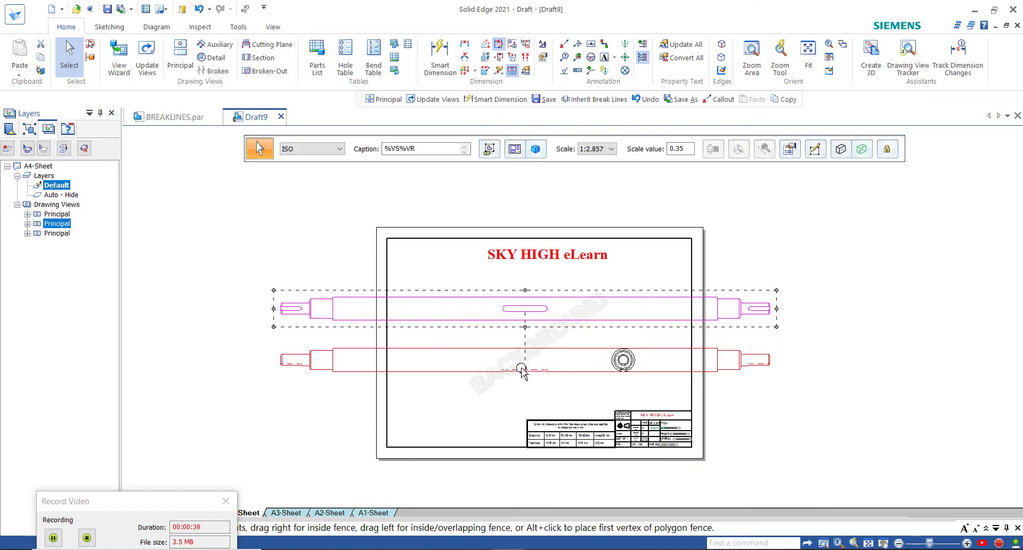
left_click_drag(521, 369, 522, 380)
scroll(479, 349, "up", 2)
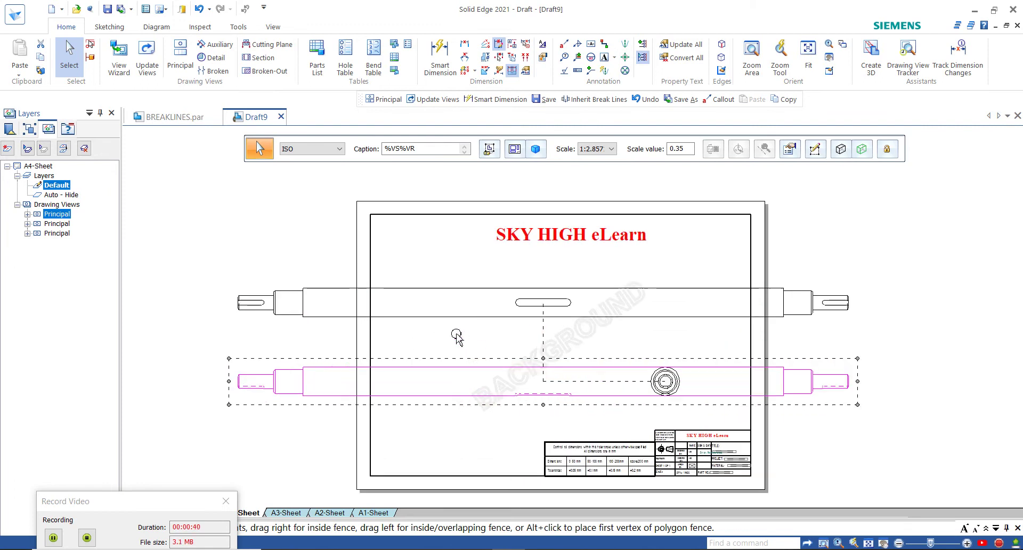
Start a broken view on the upper shaft view and place two vertical break regions between the left shoulder and the central slot
scroll(485, 347, "down", 1)
left_click(457, 322)
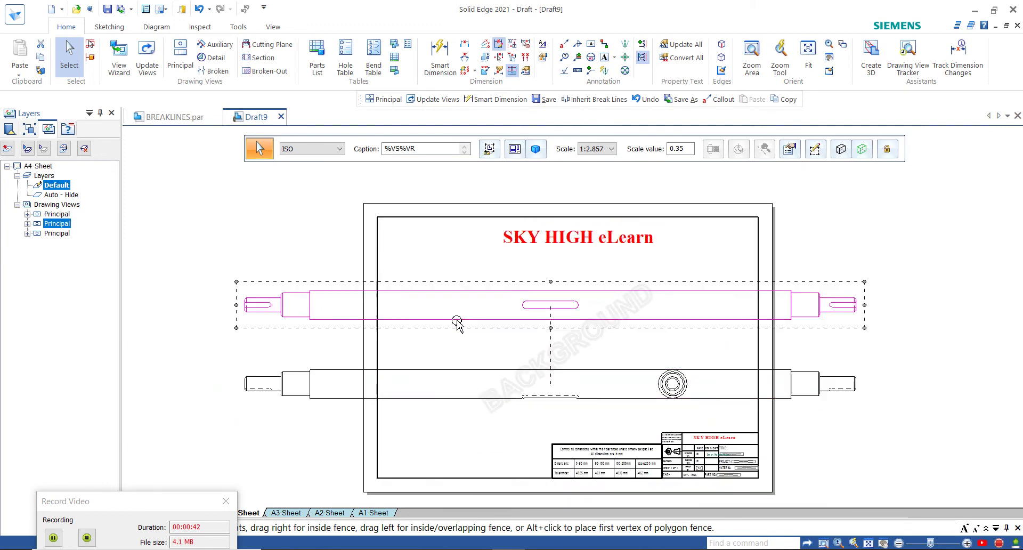
right_click(311, 318)
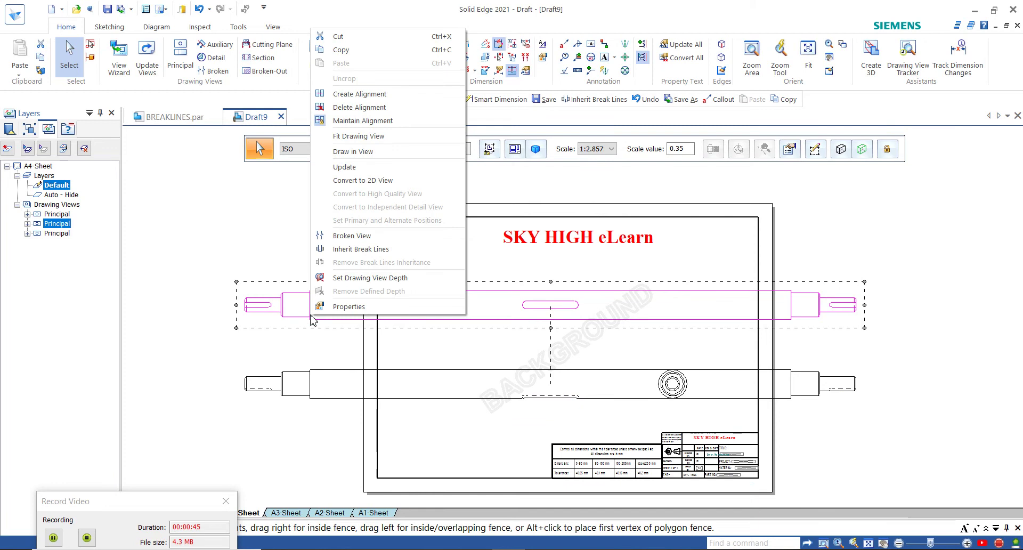
left_click(353, 238)
scroll(329, 314, "up", 3)
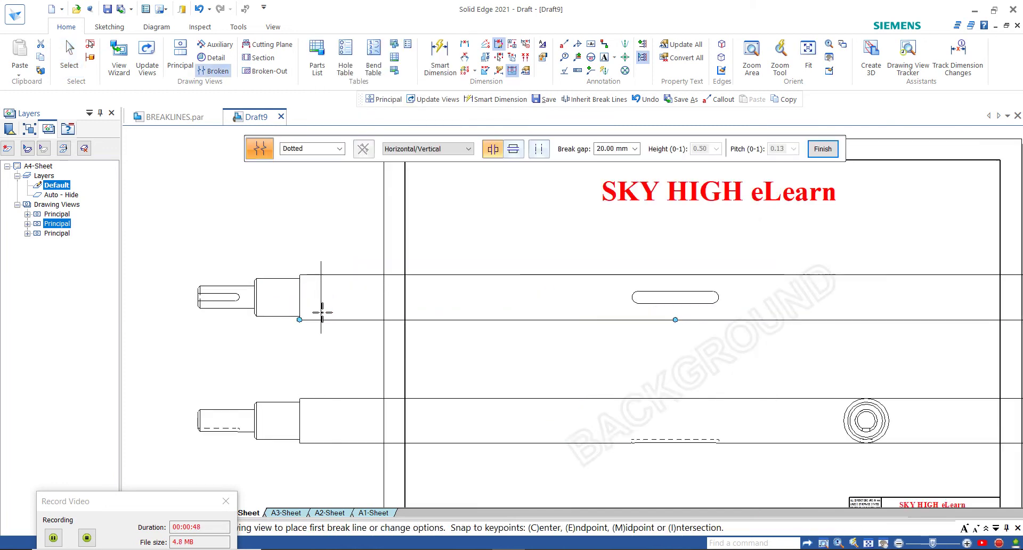
left_click(311, 303)
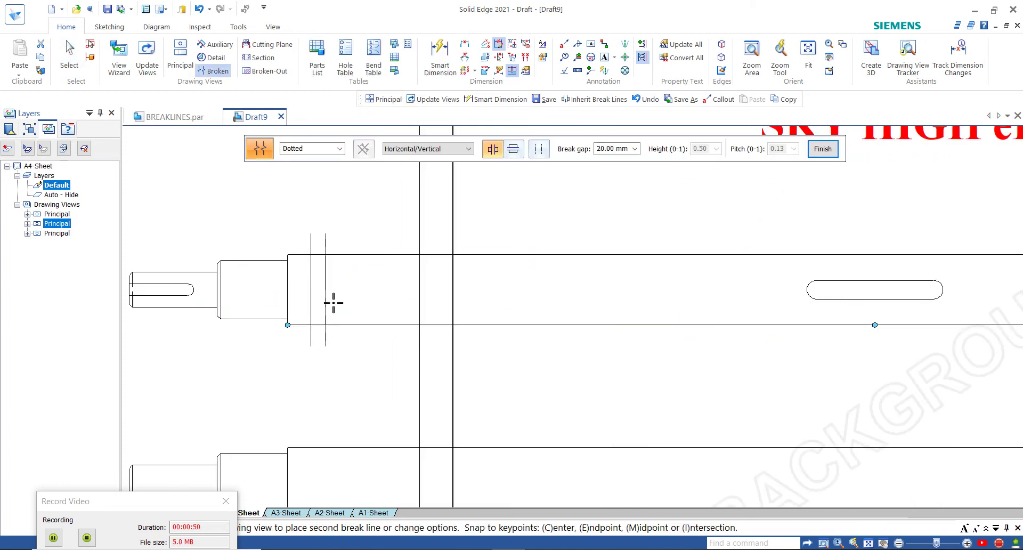
left_click(478, 301)
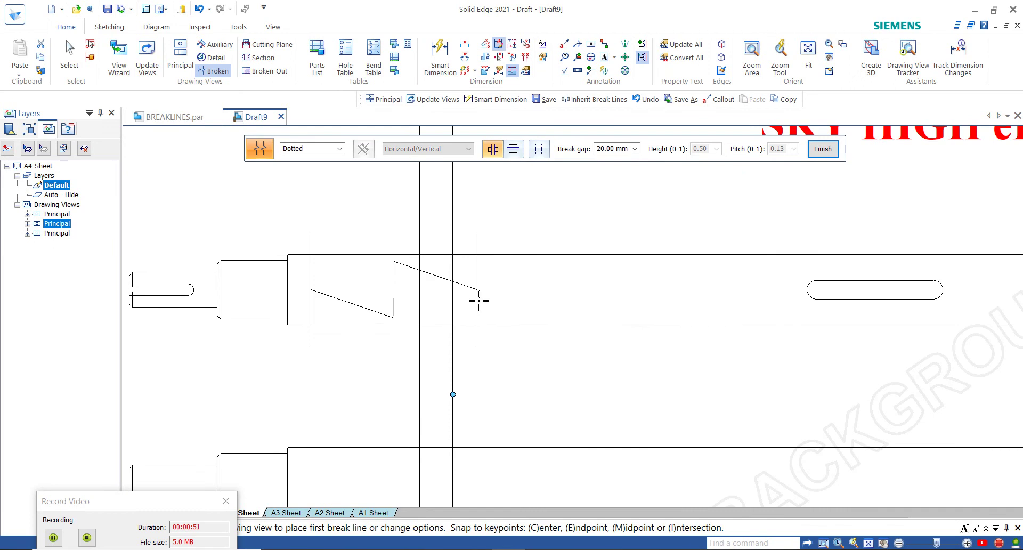
left_click(508, 297)
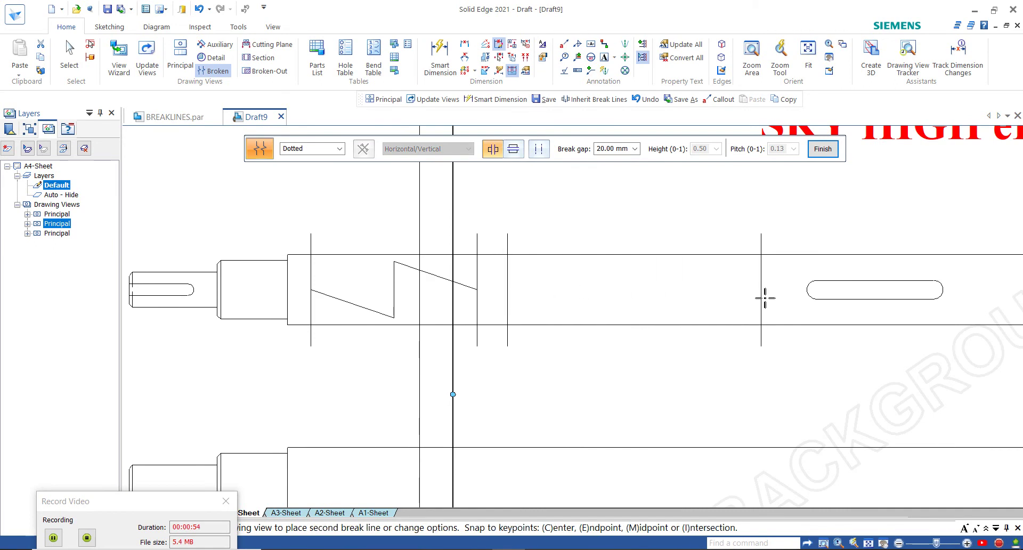
left_click(783, 298)
Place two more vertical break regions between the central slot and the right shoulder, and end break line placement
scroll(745, 301, "down", 3)
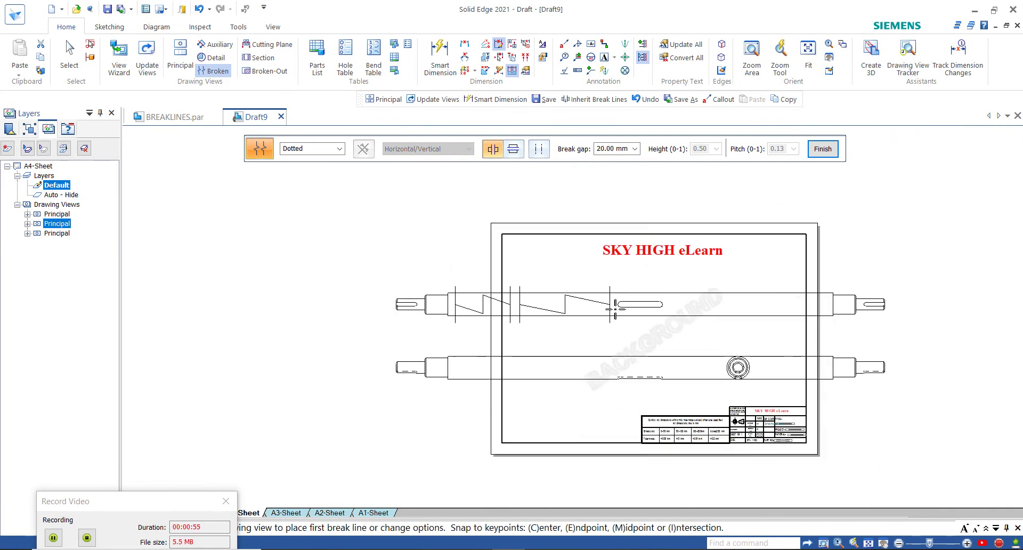
left_click(667, 308)
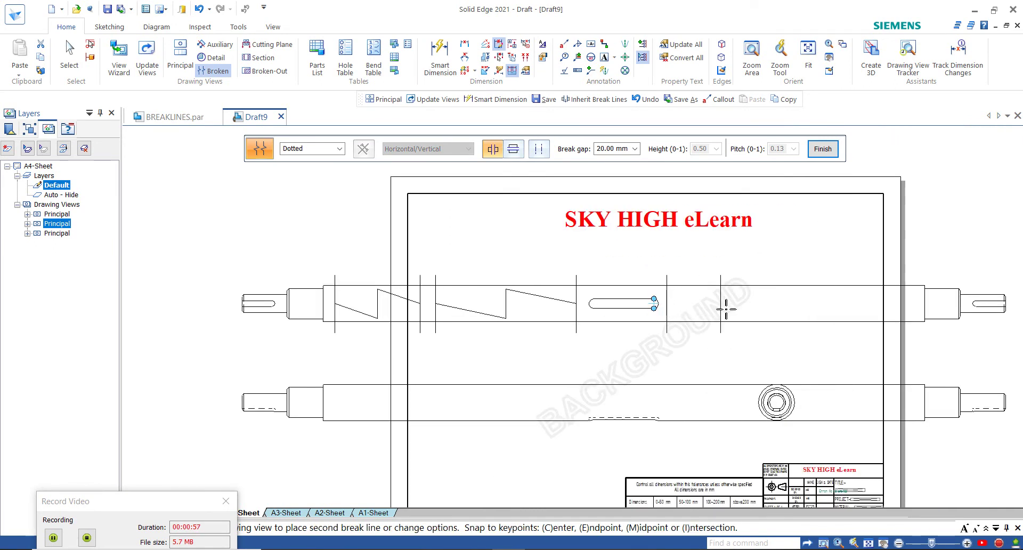
left_click(779, 308)
left_click(796, 304)
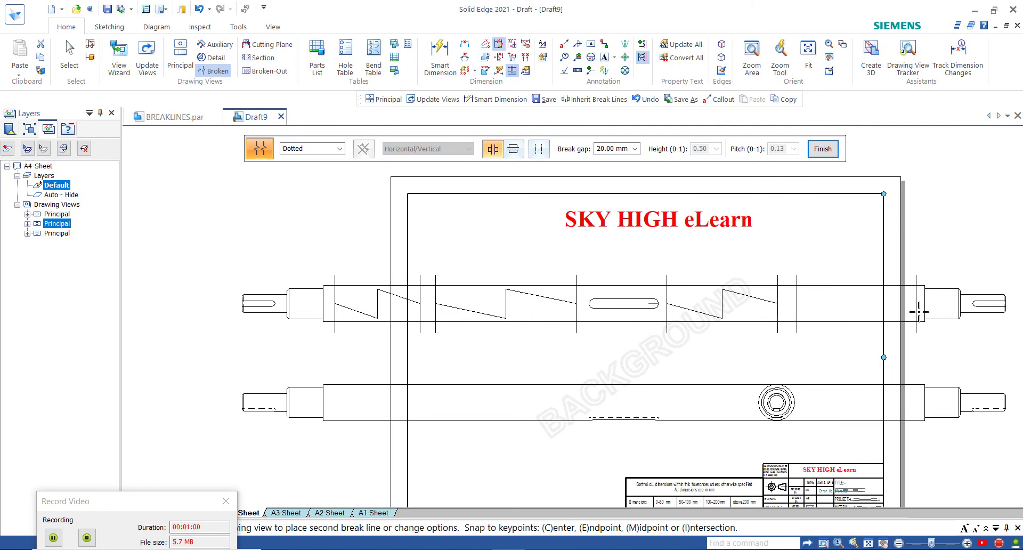
left_click(917, 311)
scroll(680, 353, "down", 3)
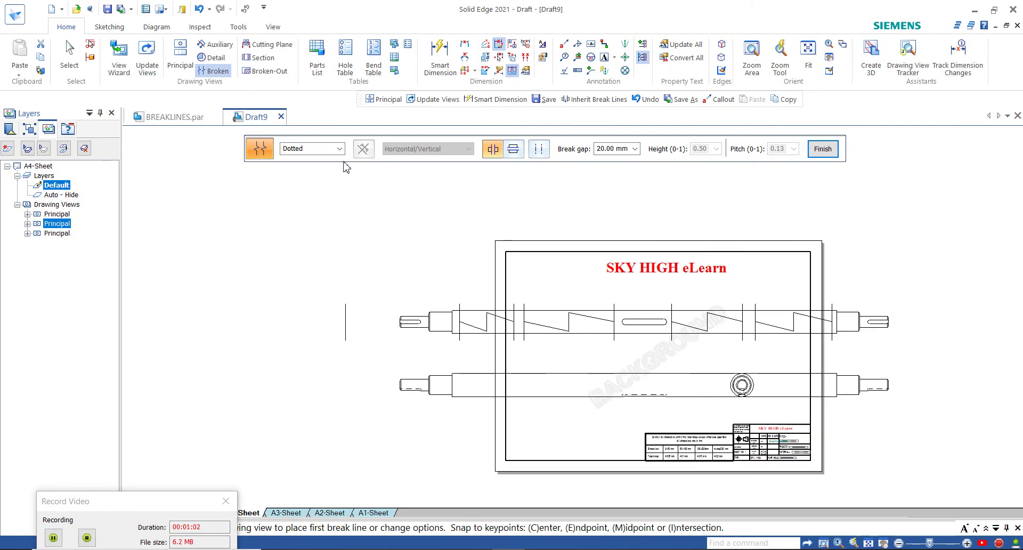
key("Escape")
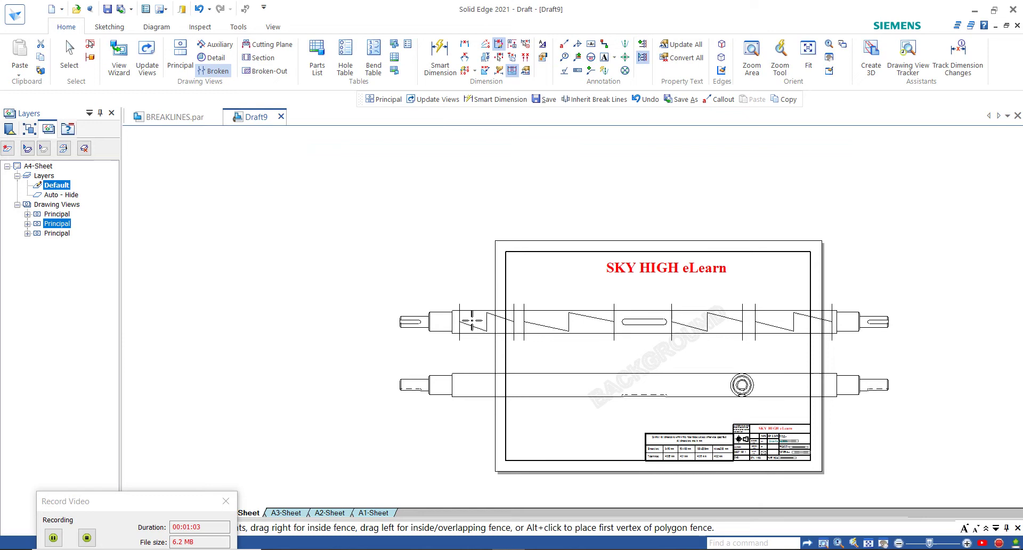
scroll(467, 318, "up", 3)
scroll(467, 317, "up", 3)
scroll(385, 329, "down", 4)
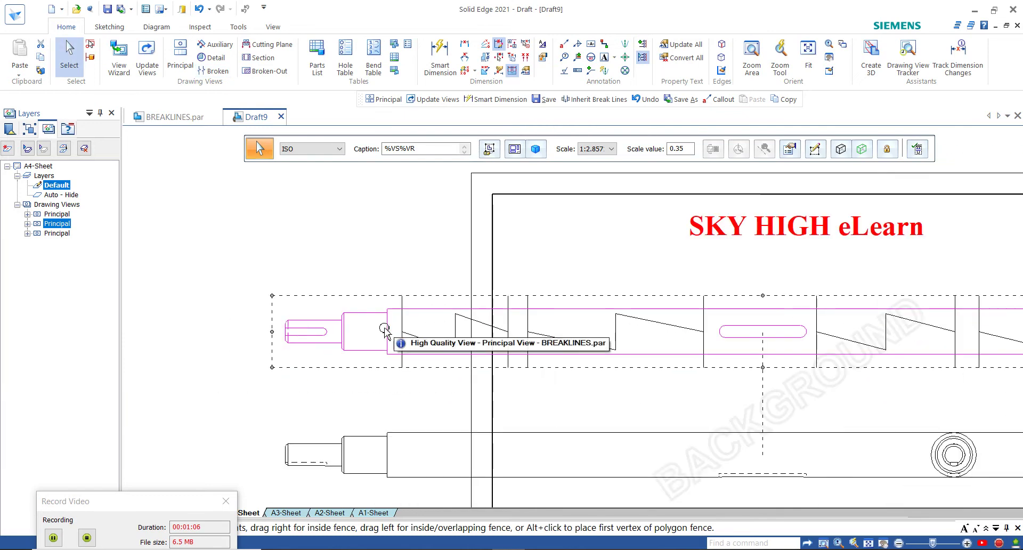
left_click(406, 306)
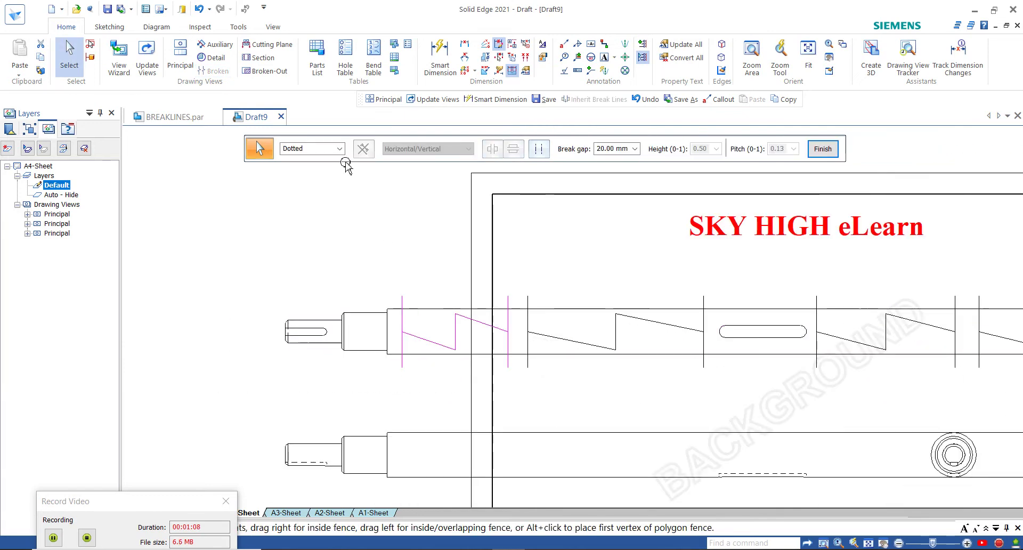
left_click(339, 149)
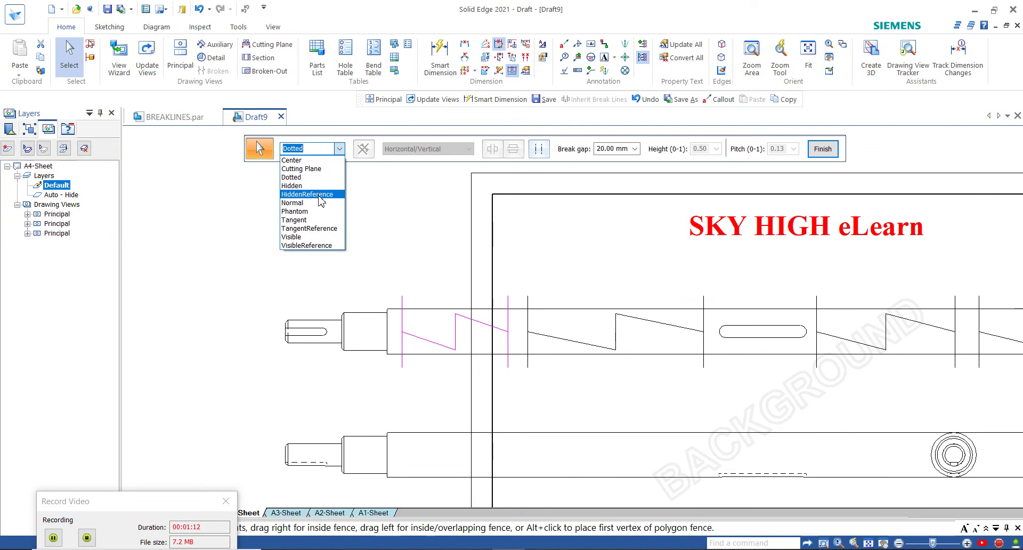
left_click(366, 258)
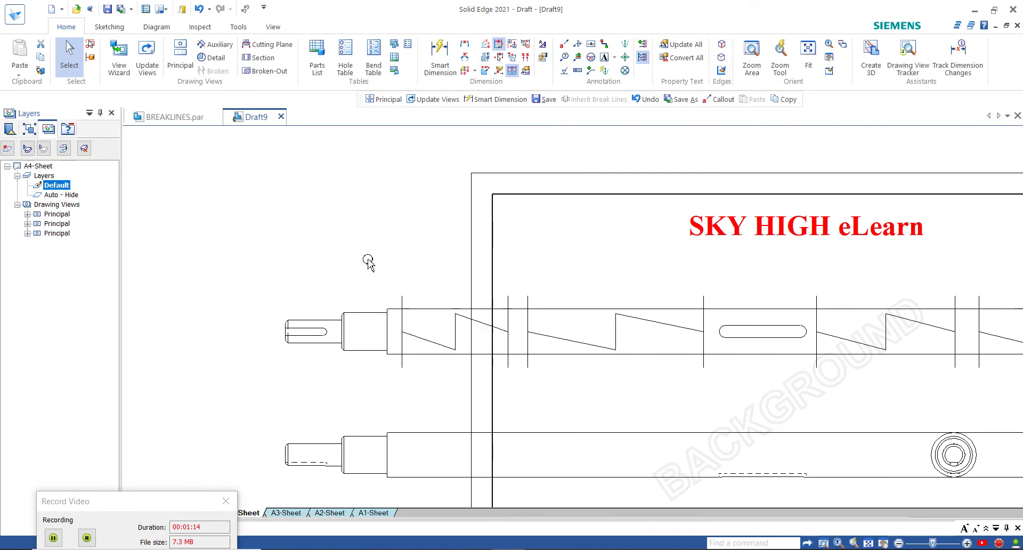
Set the line style of the leftmost break line pair to Dotted
scroll(404, 307, "up", 3)
scroll(370, 315, "down", 2)
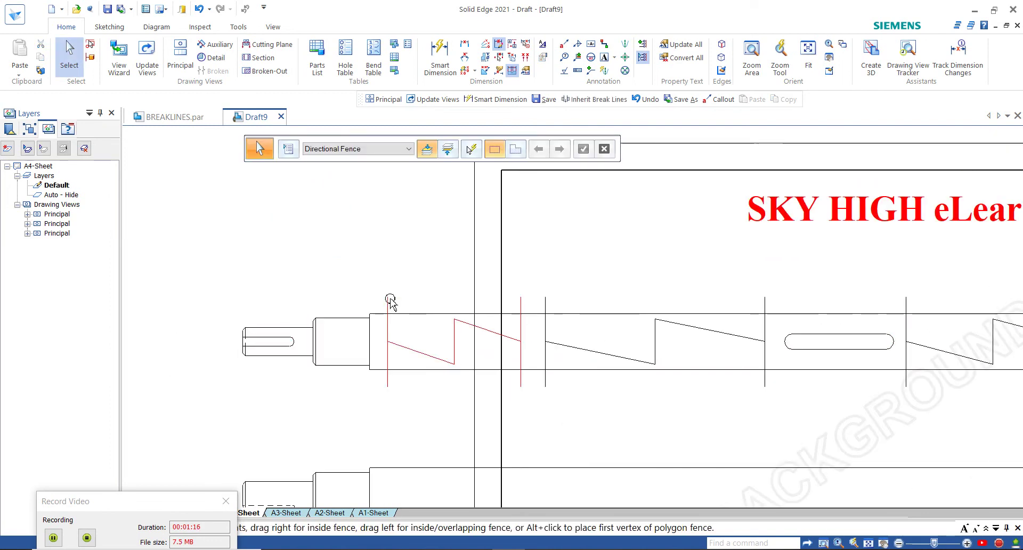
left_click(390, 301)
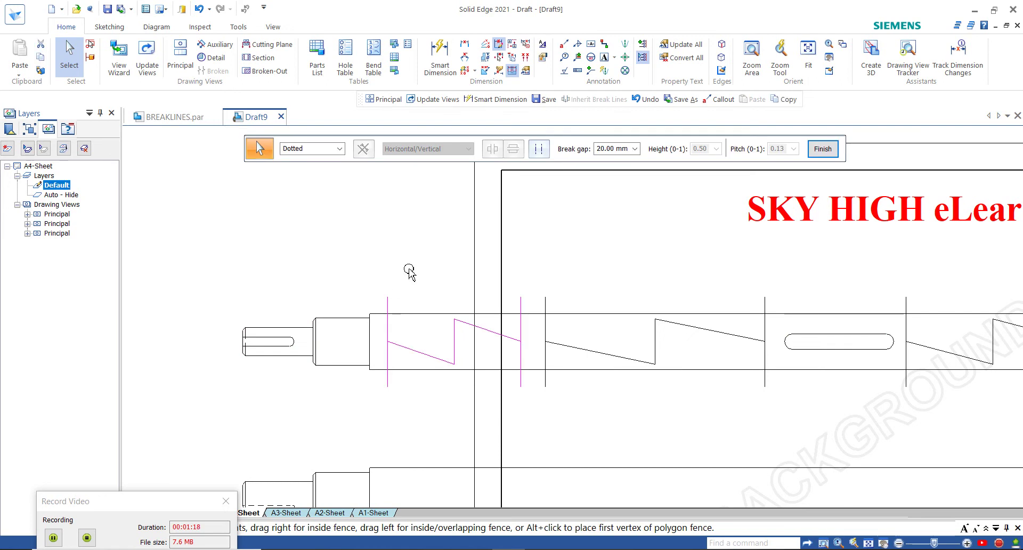
left_click(339, 149)
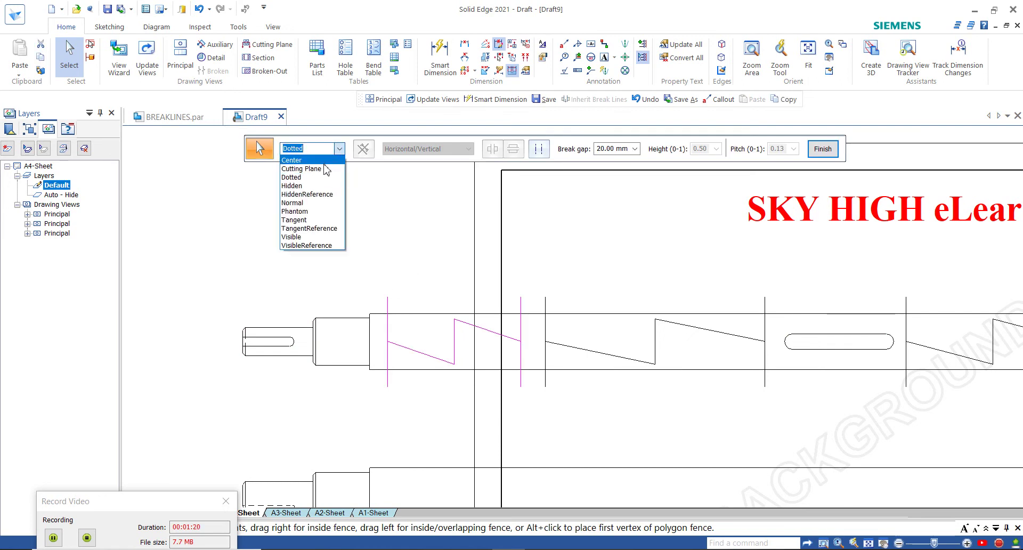
left_click(315, 177)
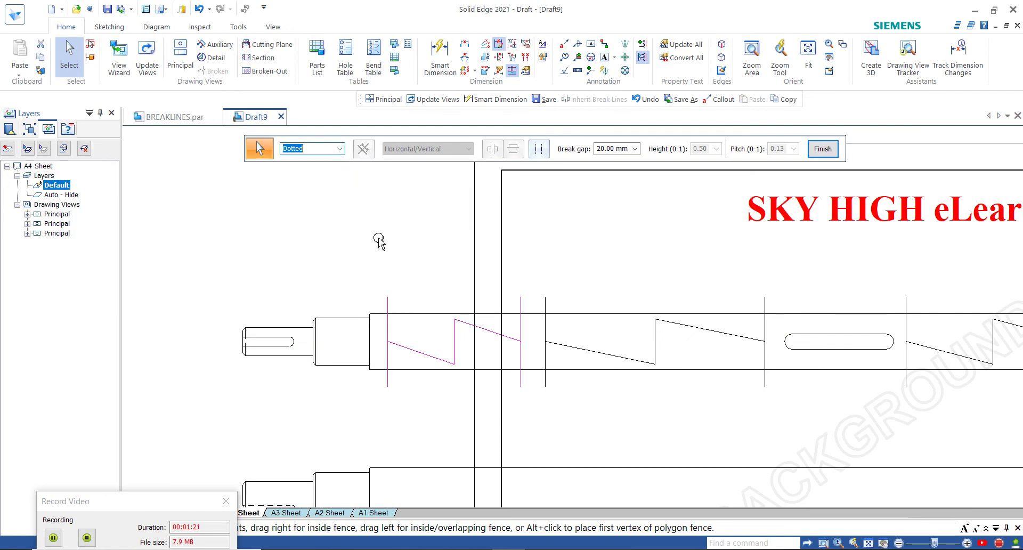
Set the line style of the second break line pair, just left of the central slot, to Center
left_click(547, 298)
left_click(339, 149)
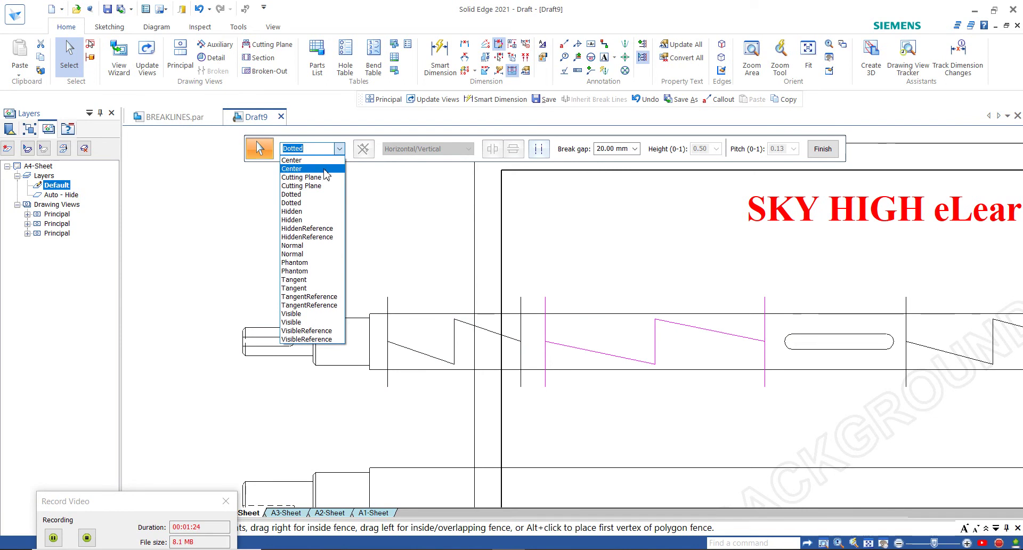
left_click(324, 170)
Set the line style of the third break line pair, just right of the central slot, to Hidden
scroll(363, 298, "down", 3)
scroll(634, 301, "up", 4)
left_click(666, 304)
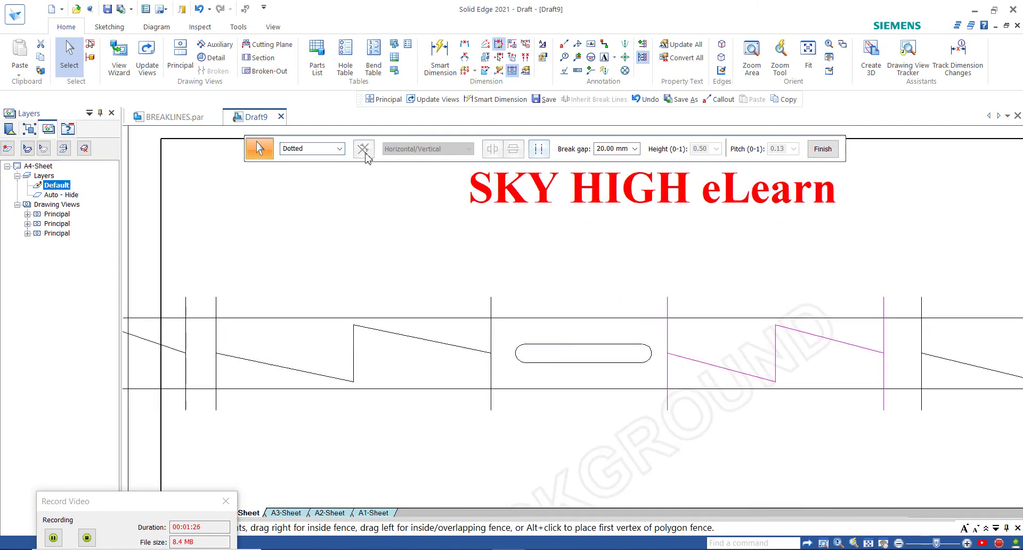
left_click(339, 149)
left_click(312, 213)
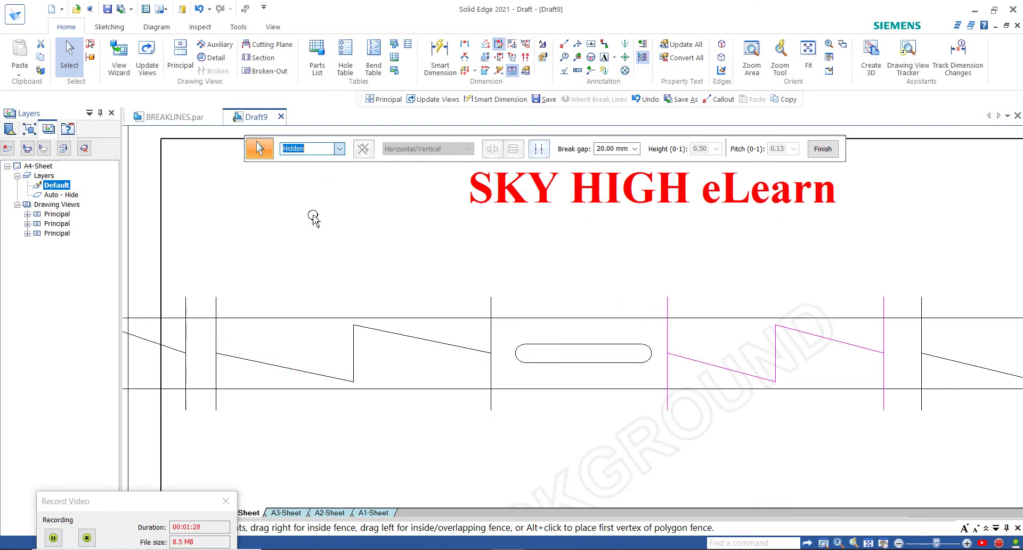
Set the line style of the rightmost break line pair to Normal
scroll(444, 273, "down", 2)
scroll(623, 267, "up", 7)
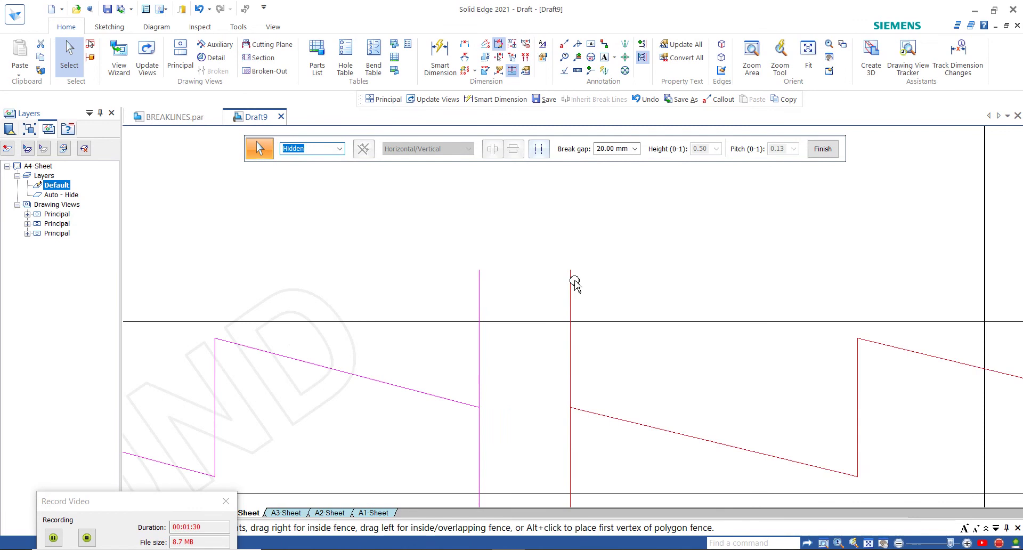
left_click(572, 279)
left_click(341, 149)
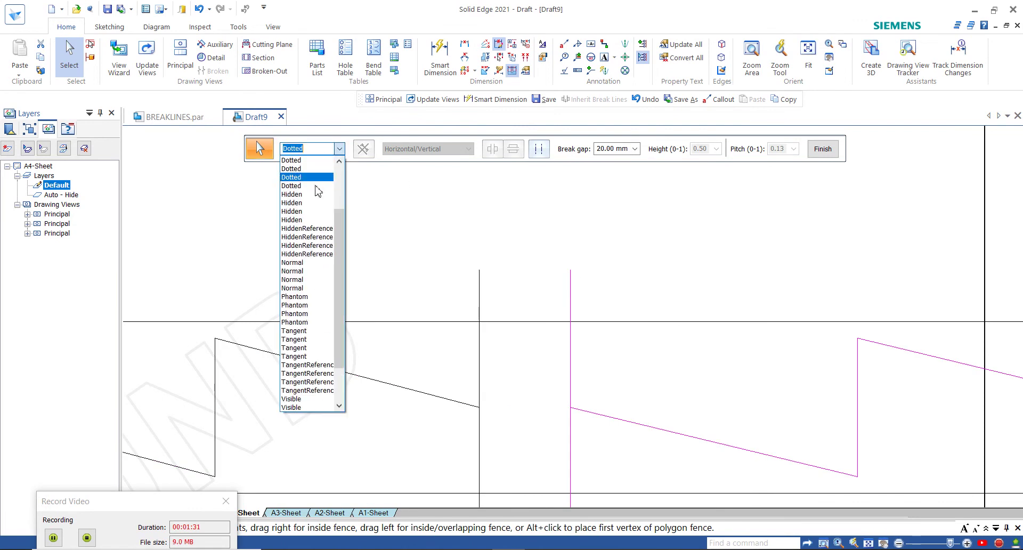
left_click(318, 271)
scroll(516, 293, "down", 5)
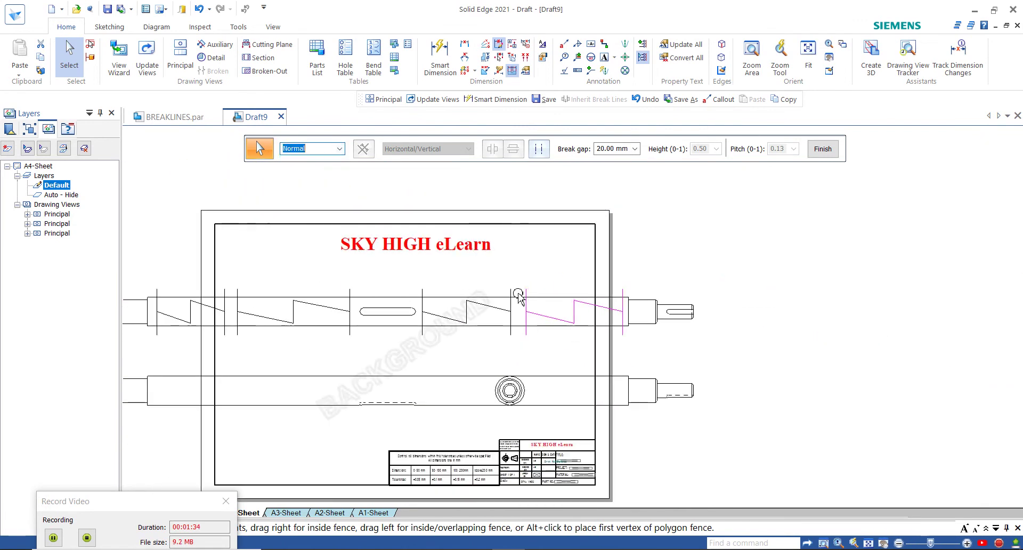
scroll(530, 299, "up", 3)
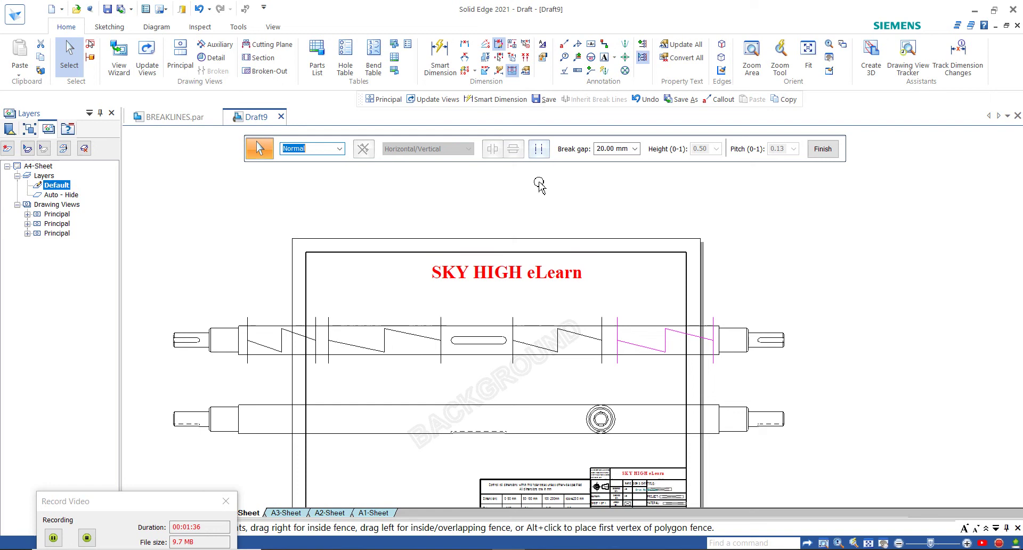
Set the break type of the leftmost break line pair to Straight Break
left_click(541, 152)
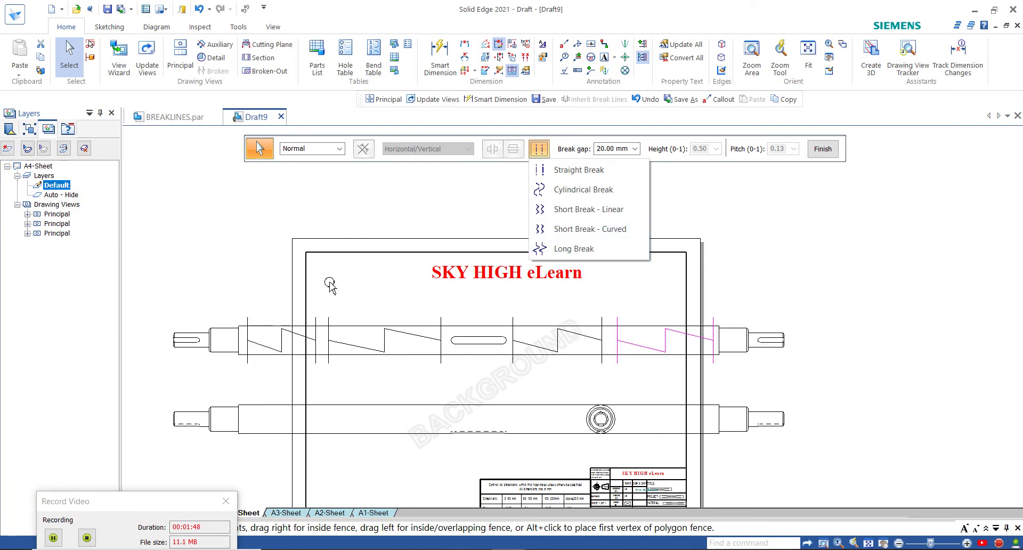
scroll(251, 320, "up", 2)
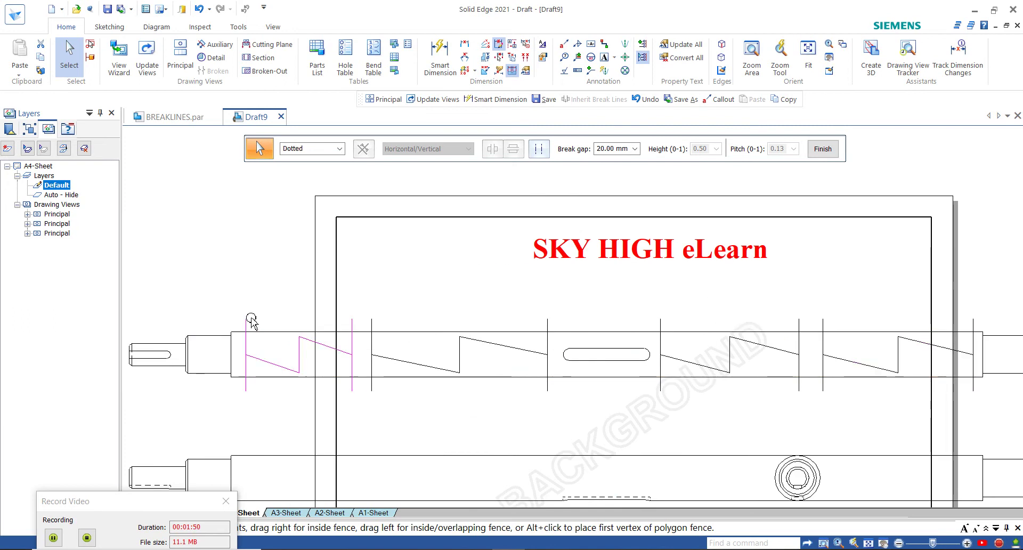
left_click(539, 149)
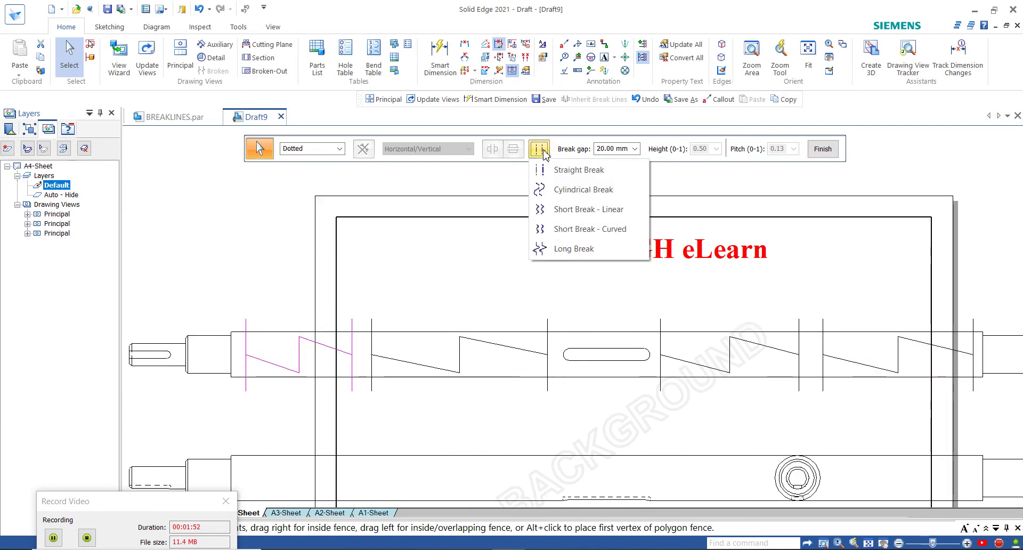
left_click(536, 169)
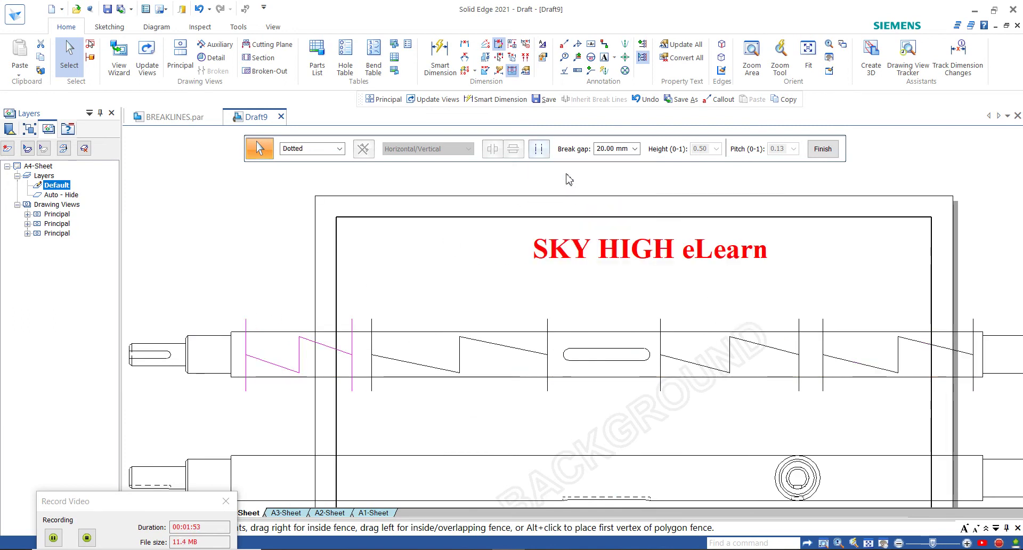
Change the second break line pair, just left of the central slot, to Cylindrical Break
left_click(372, 323)
left_click(543, 155)
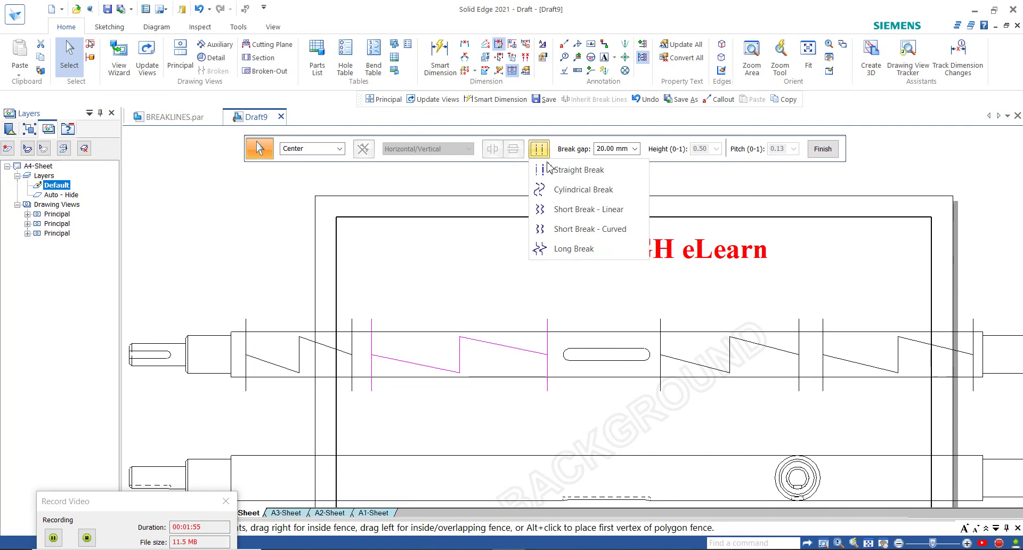
left_click(561, 188)
Change the third break line pair, just right of the central slot, to Short Break - Linear
left_click(661, 321)
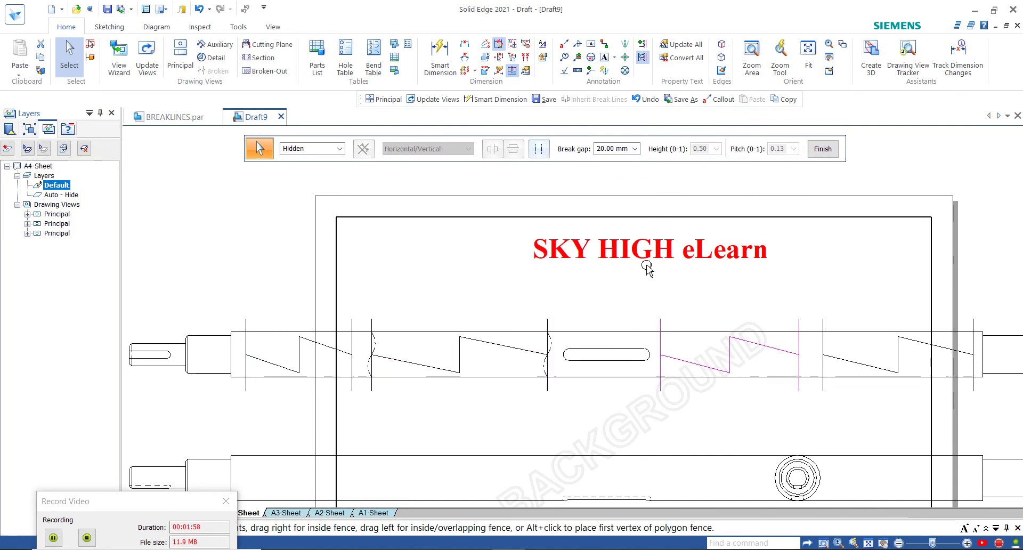
left_click(548, 152)
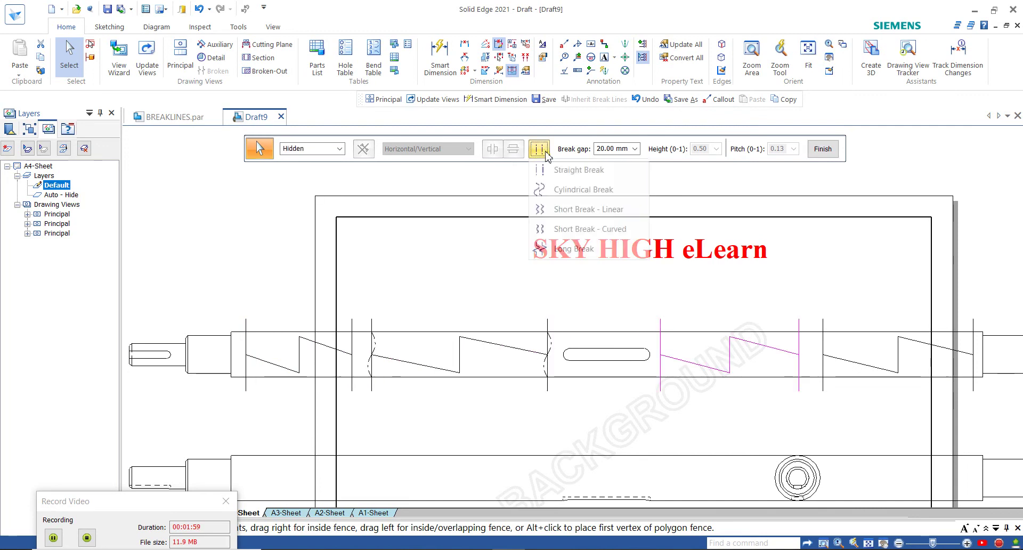
left_click(567, 208)
scroll(480, 321, "up", 2)
scroll(778, 334, "up", 3)
Change the rightmost break line pair to the Long Break type
left_click(726, 316)
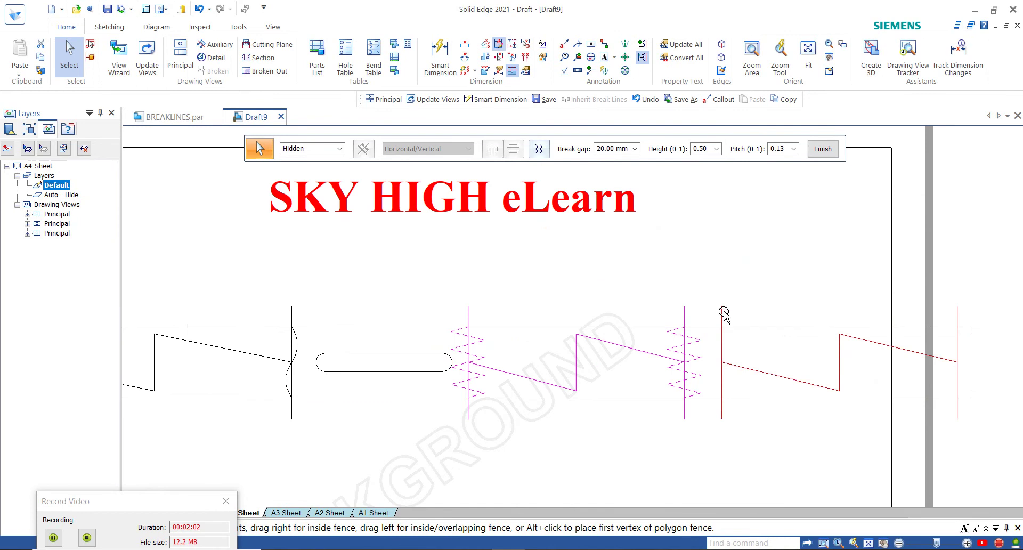
left_click(539, 153)
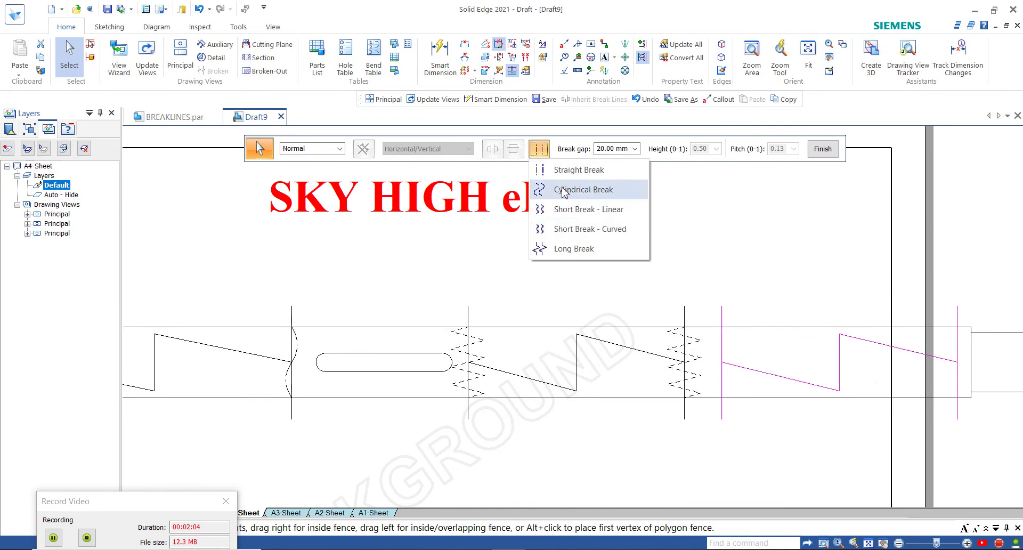
left_click(566, 250)
scroll(542, 278, "down", 4)
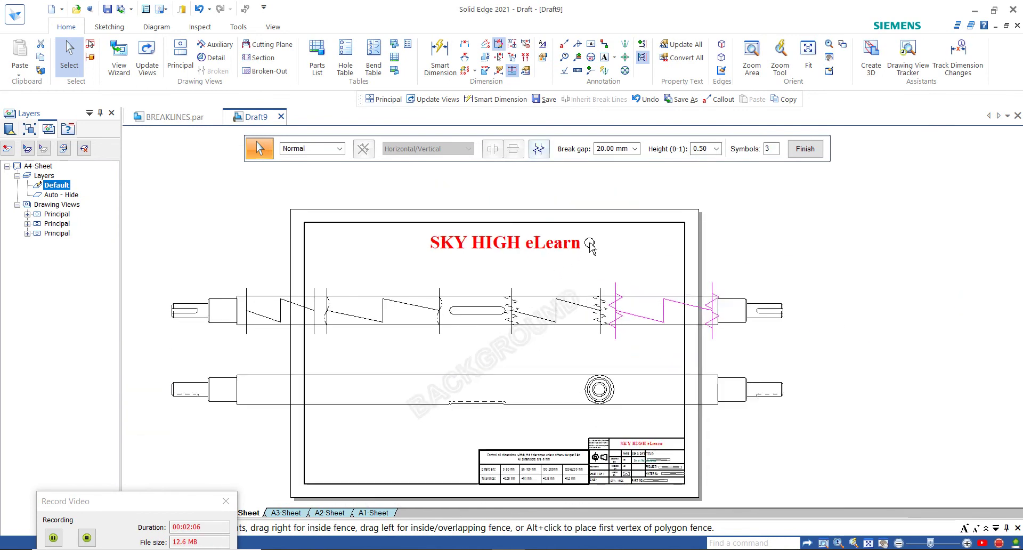
Set the break gap of the leftmost break line pair to 5 mm
left_click(635, 150)
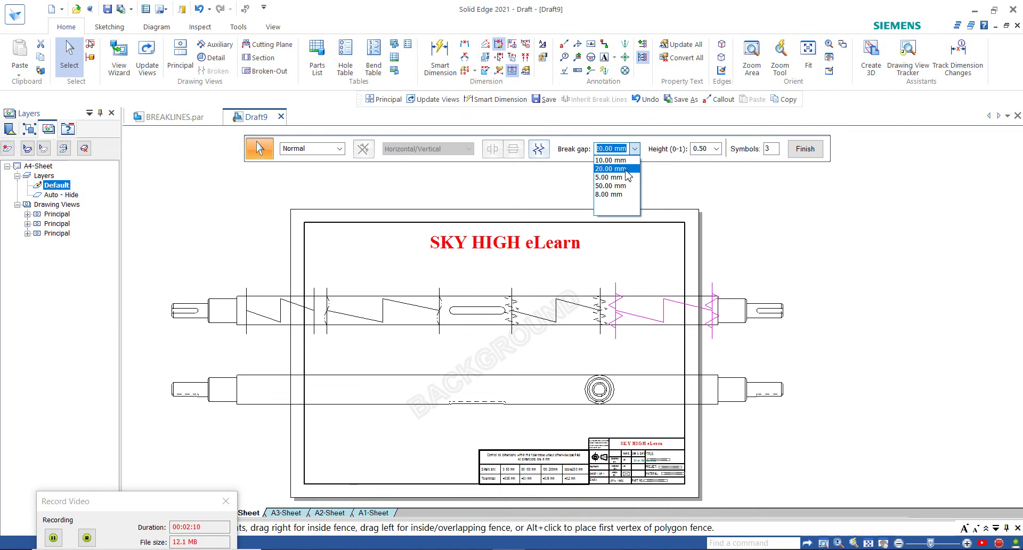
left_click(543, 195)
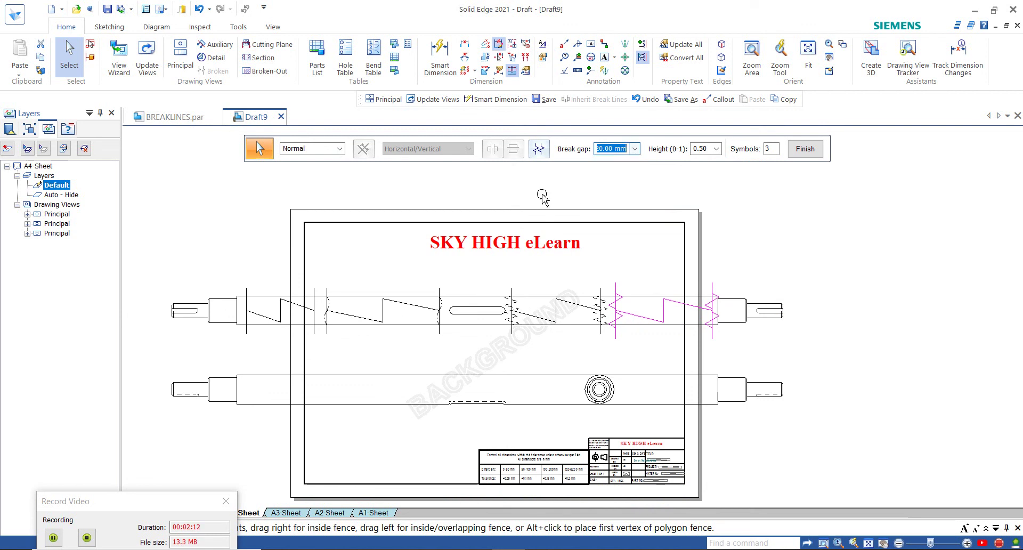
scroll(249, 282, "up", 3)
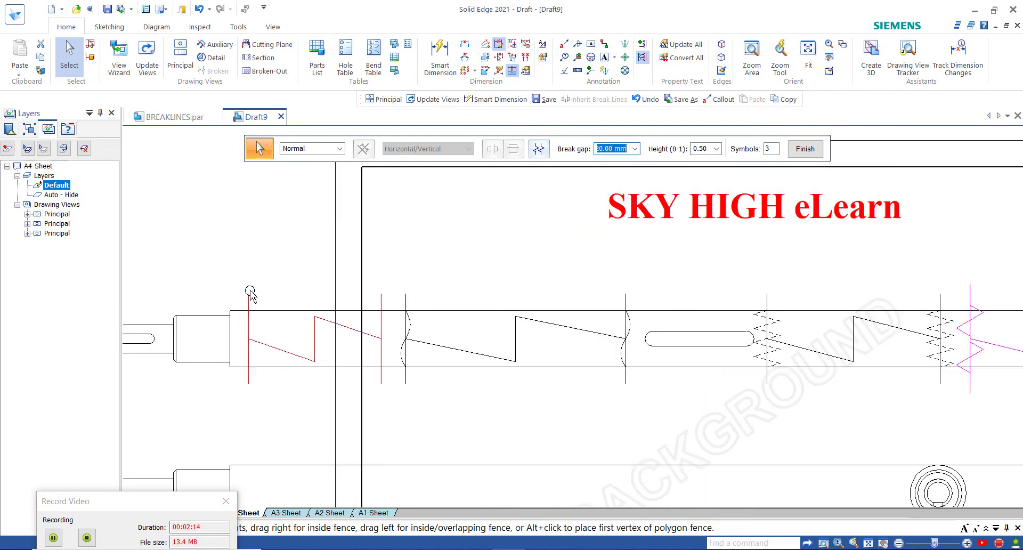
left_click(249, 295)
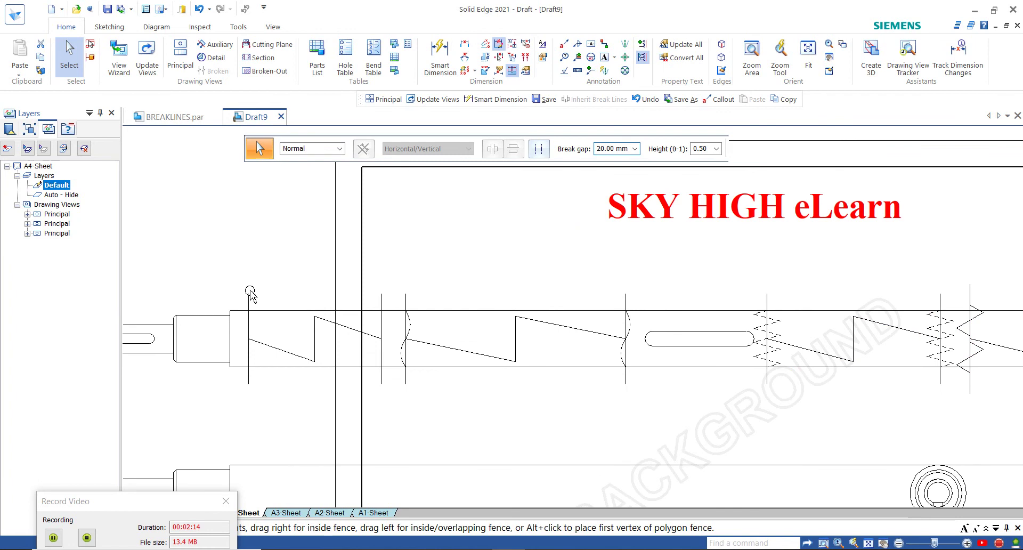
left_click(635, 149)
left_click(623, 180)
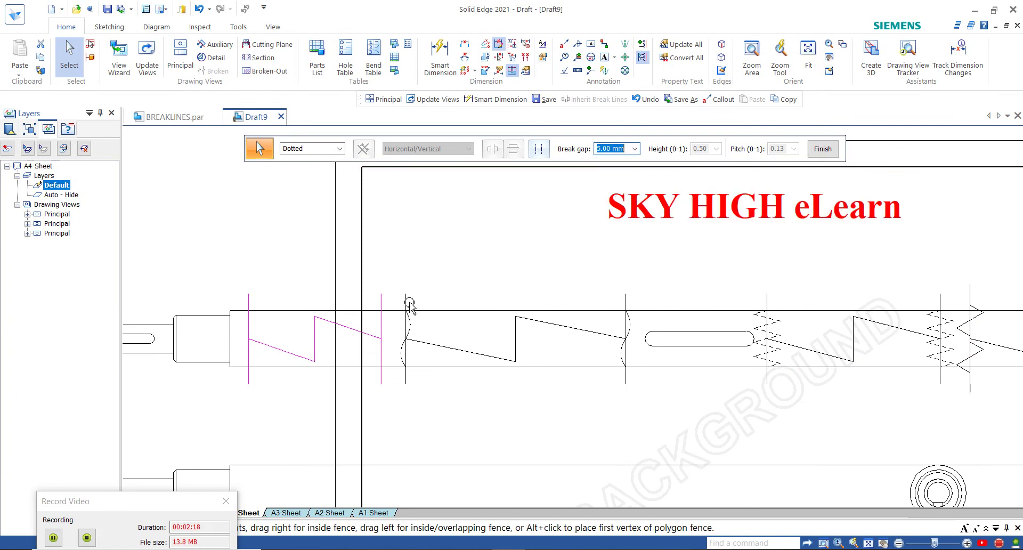
Set the break gap of the second break line pair, left of the central slot, to 10 mm
left_click(409, 297)
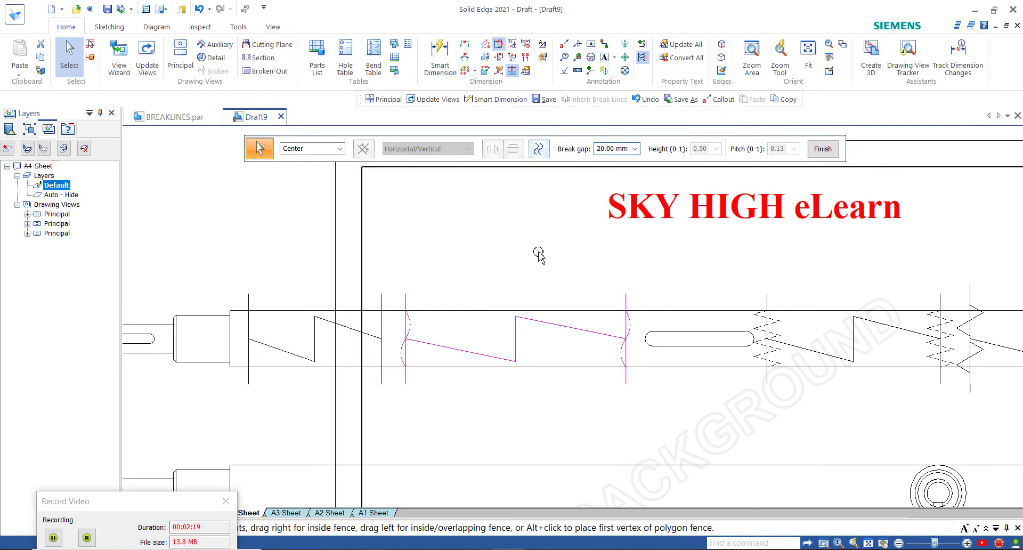
left_click(635, 148)
left_click(618, 162)
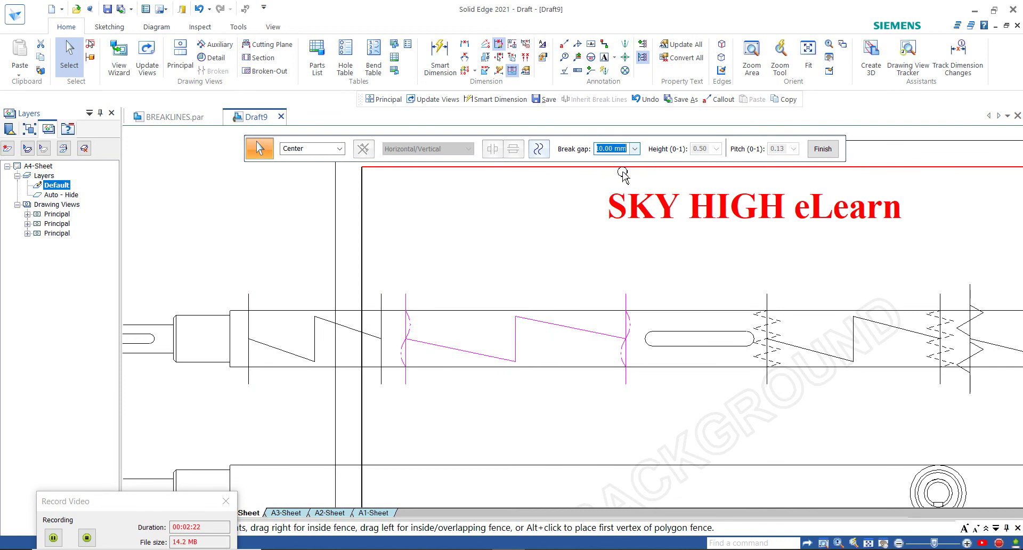
scroll(465, 314, "down", 4)
Set the break gap of the third break line pair, right of the central slot, to 8 mm
scroll(619, 307, "up", 5)
left_click(516, 314)
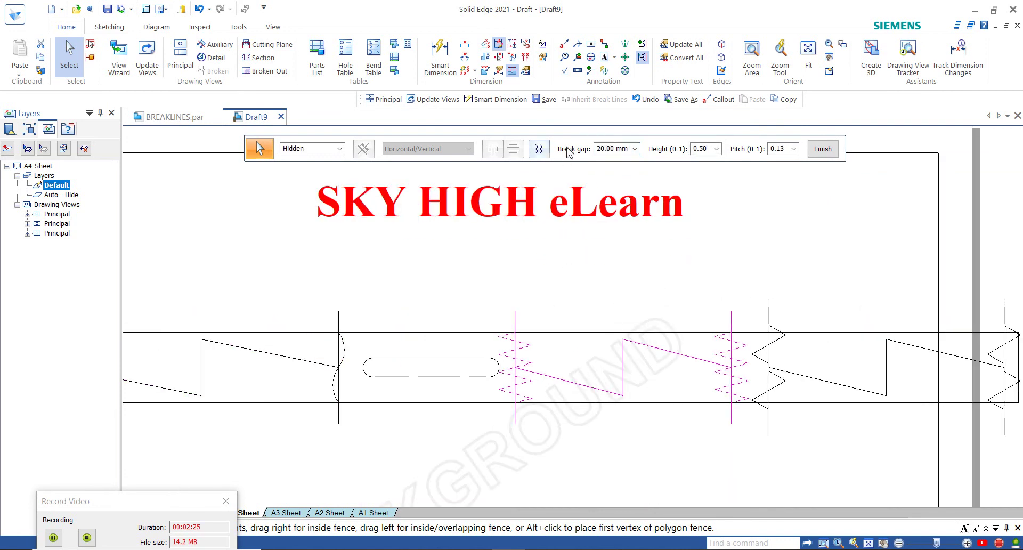
left_click(634, 149)
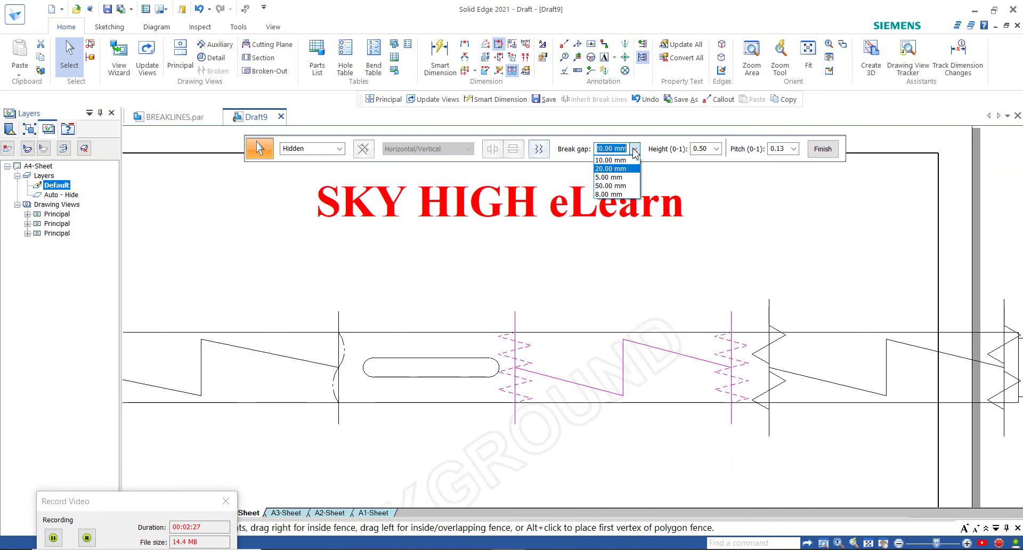
left_click(609, 194)
Keep the rightmost break line pair's gap at 20 mm and finish the broken view
left_click(694, 297)
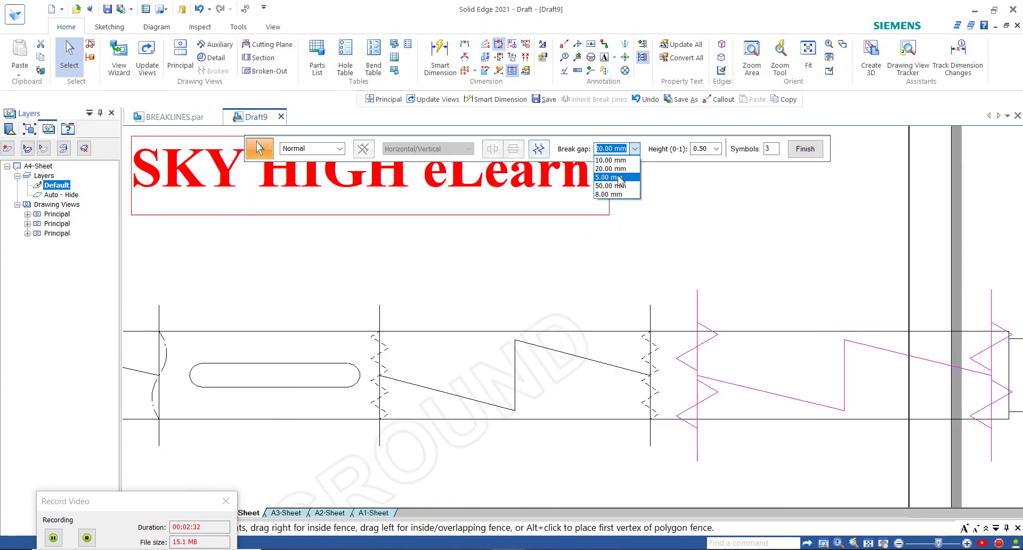
left_click(620, 169)
scroll(644, 260, "down", 4)
scroll(645, 263, "down", 2)
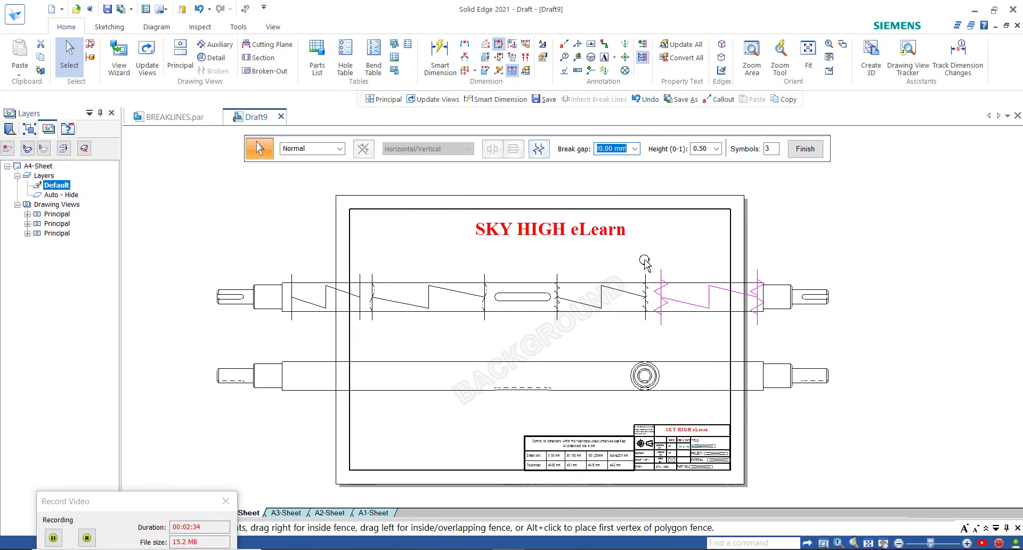
left_click(805, 148)
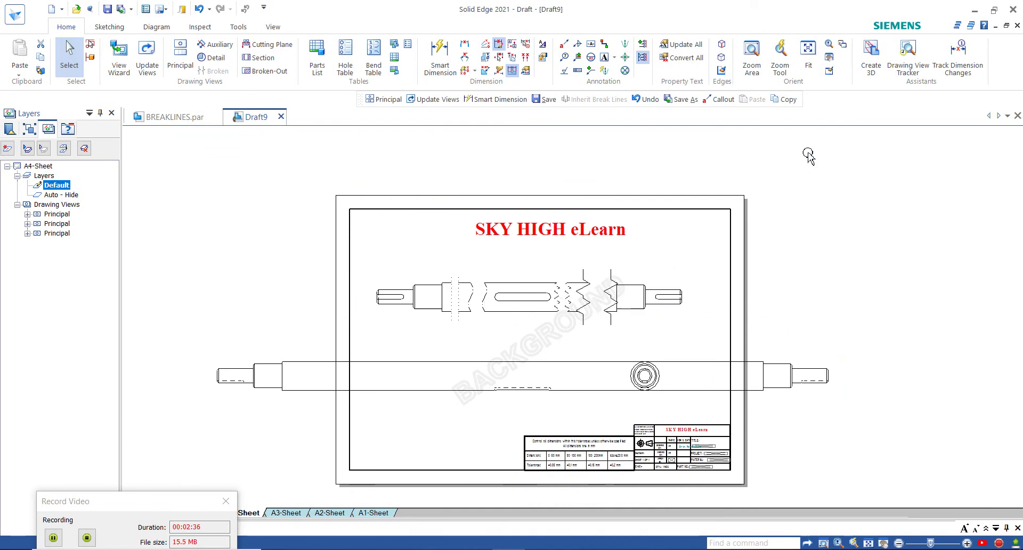
Examine the break types, line styles and gaps of the four breaks along the shortened shaft view
scroll(491, 324, "up", 2)
scroll(491, 324, "up", 1)
scroll(493, 347, "down", 2)
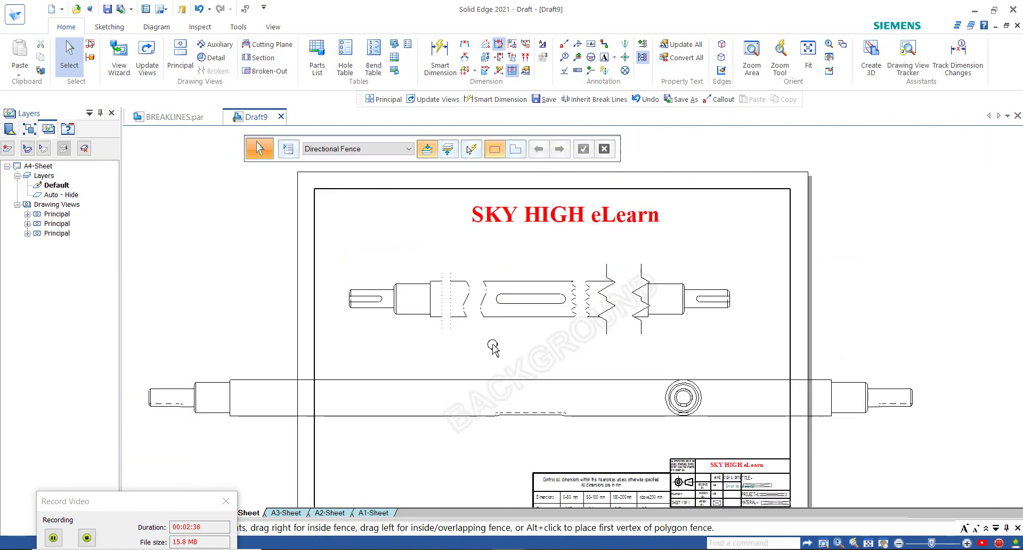
scroll(455, 314, "up", 3)
scroll(443, 343, "down", 1)
scroll(443, 336, "down", 2)
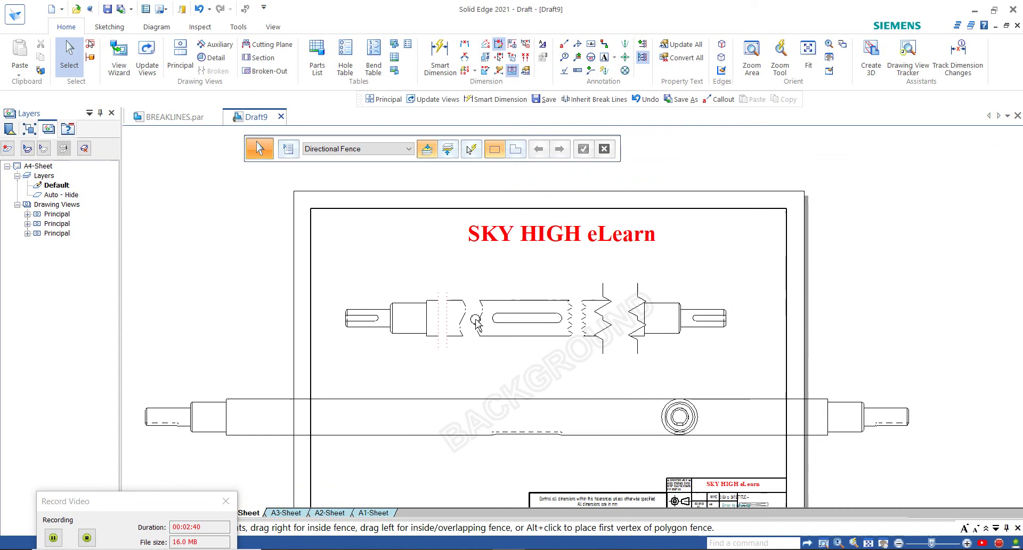
scroll(475, 322, "up", 4)
scroll(476, 325, "down", 1)
scroll(475, 322, "down", 2)
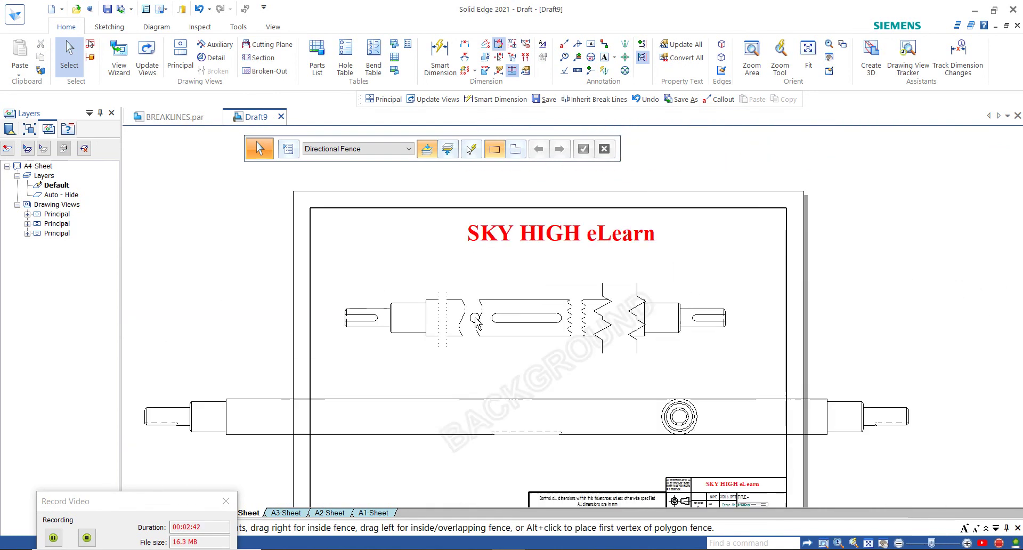
scroll(559, 329, "up", 1)
scroll(599, 335, "down", 2)
scroll(599, 340, "up", 1)
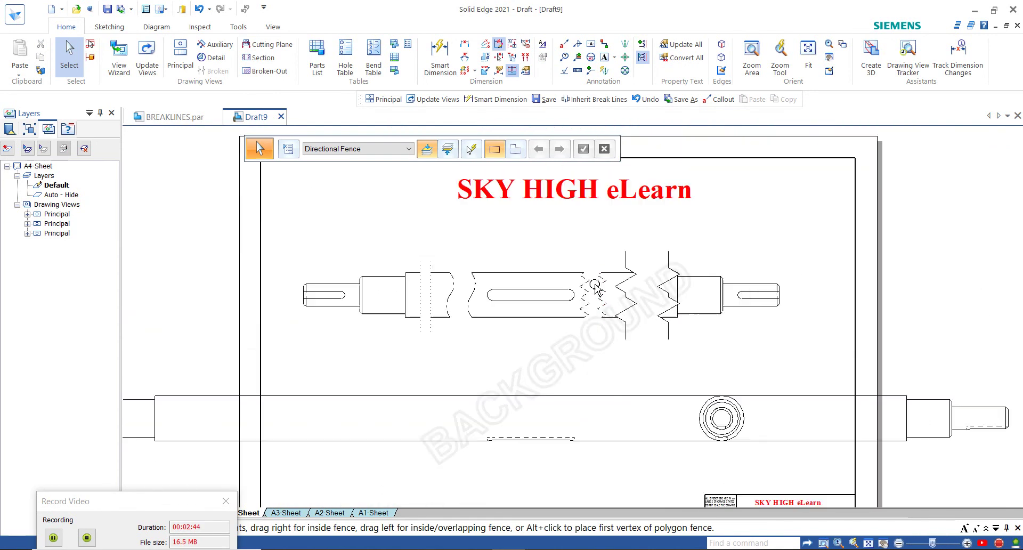
scroll(598, 347, "down", 1)
Delete the unbroken lower shaft view and the circular end view, leaving only the broken view on the sheet
left_click(599, 346)
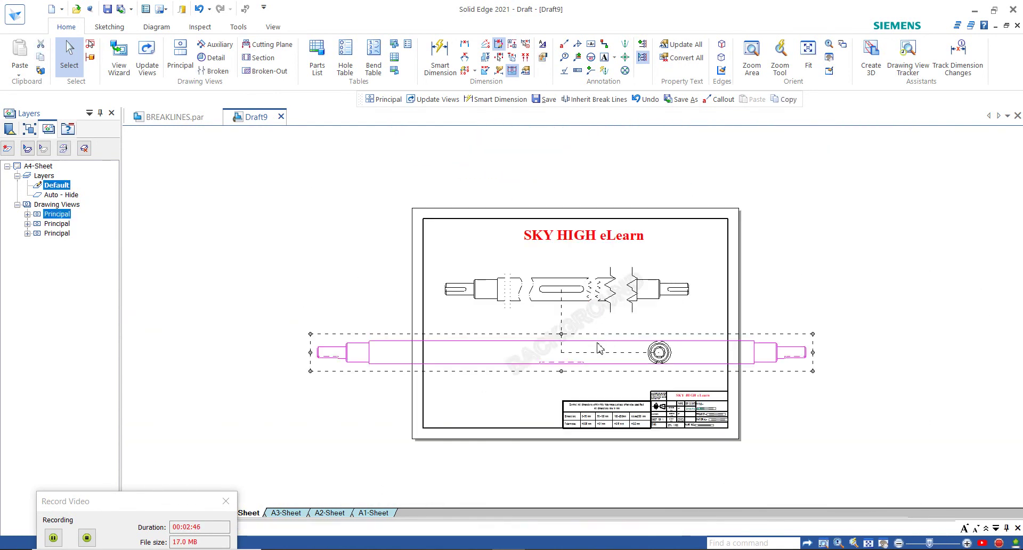
key("Delete")
scroll(661, 349, "up", 2)
left_click(668, 350)
key("Delete")
scroll(698, 350, "down", 2)
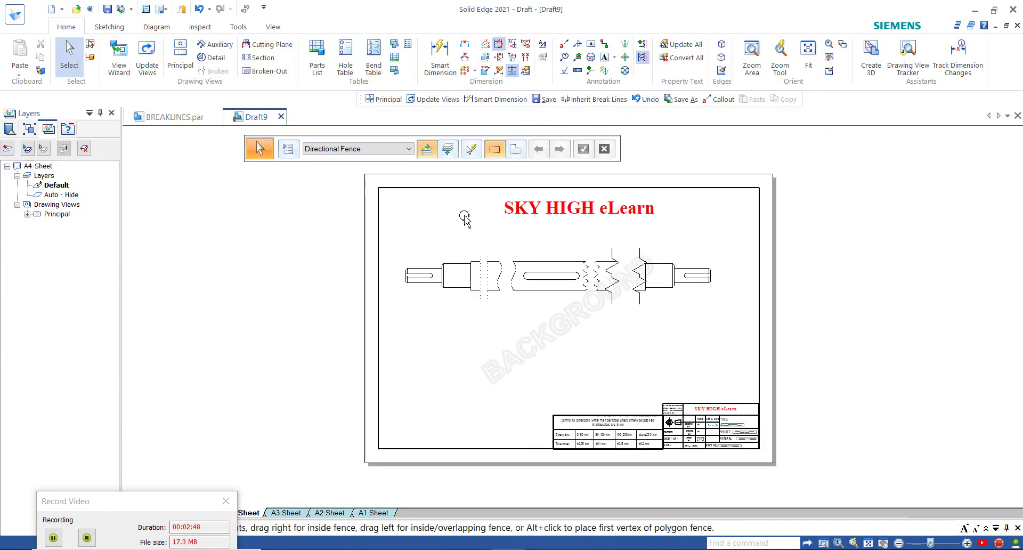
Project two principal views from the broken shaft view, one directly below it and the circular end view to its right
left_click(182, 58)
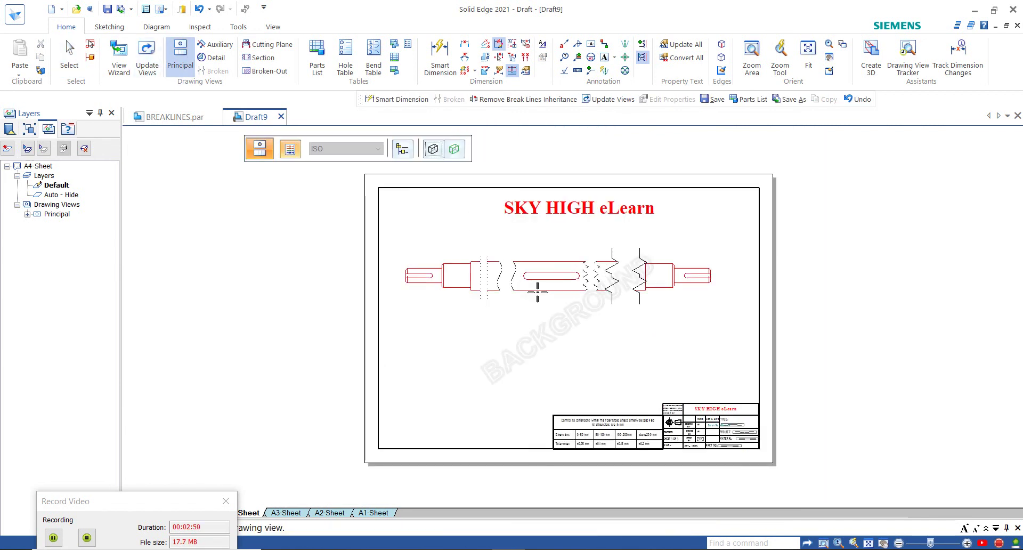
left_click(532, 290)
left_click(538, 341)
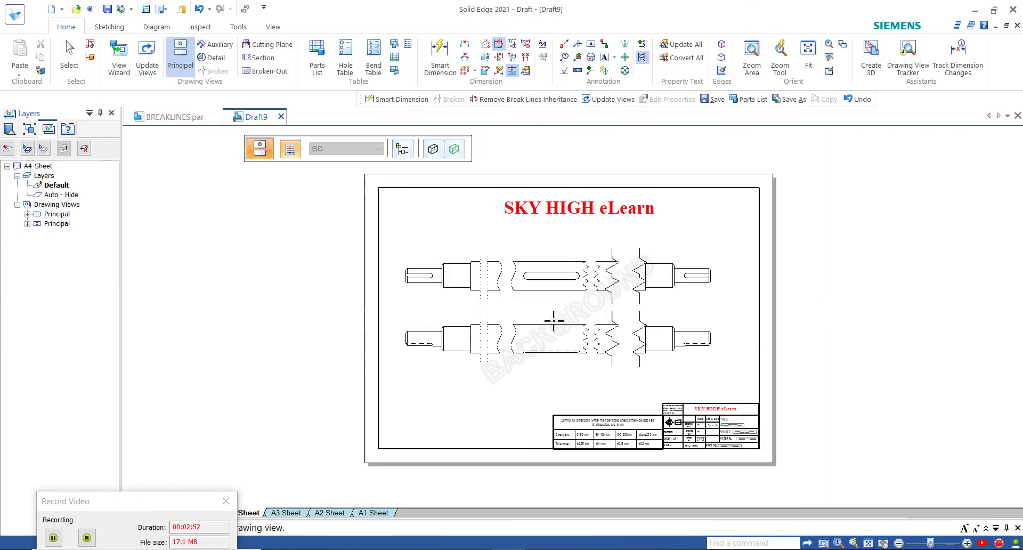
scroll(730, 279, "up", 2)
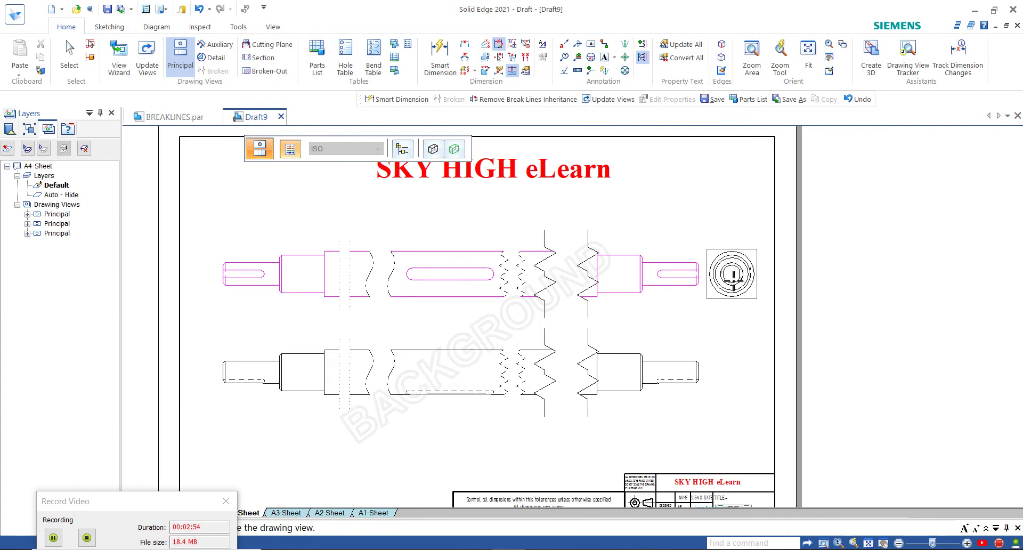
left_click(735, 274)
scroll(646, 298, "down", 3)
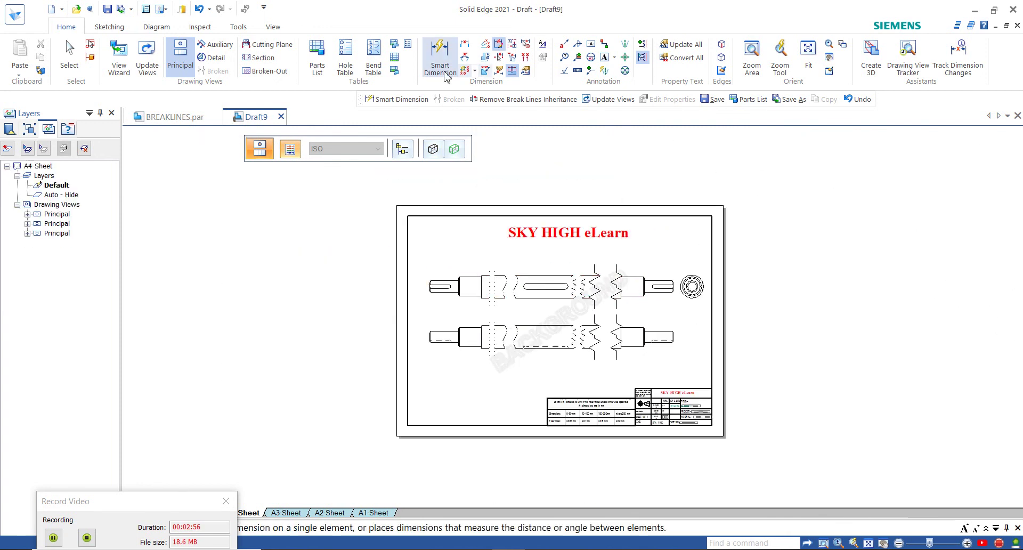
Dimension the shaft's overall length between its two end faces, placing the dimension between the upper and lower shaft views
scroll(418, 283, "up", 6)
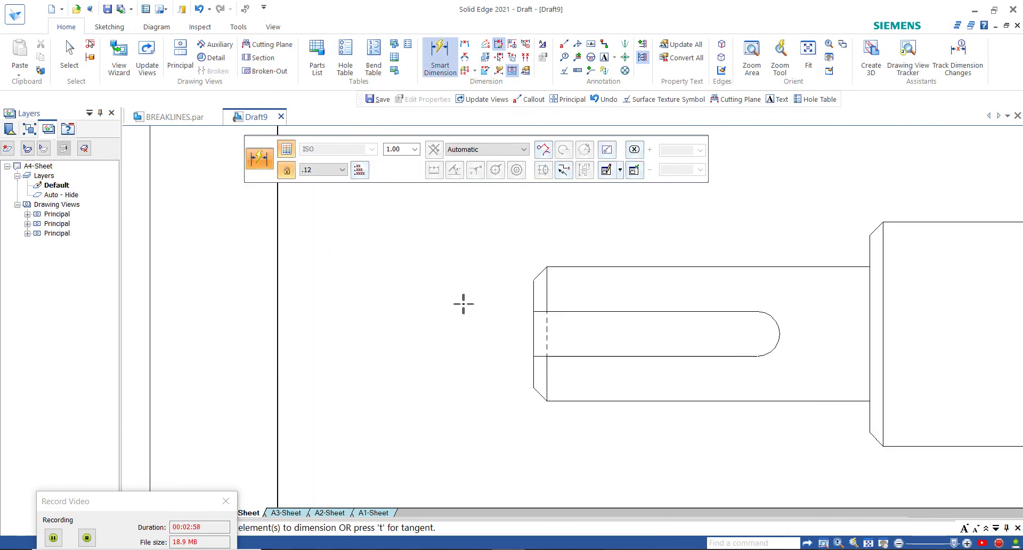
left_click(552, 292)
scroll(445, 303, "down", 6)
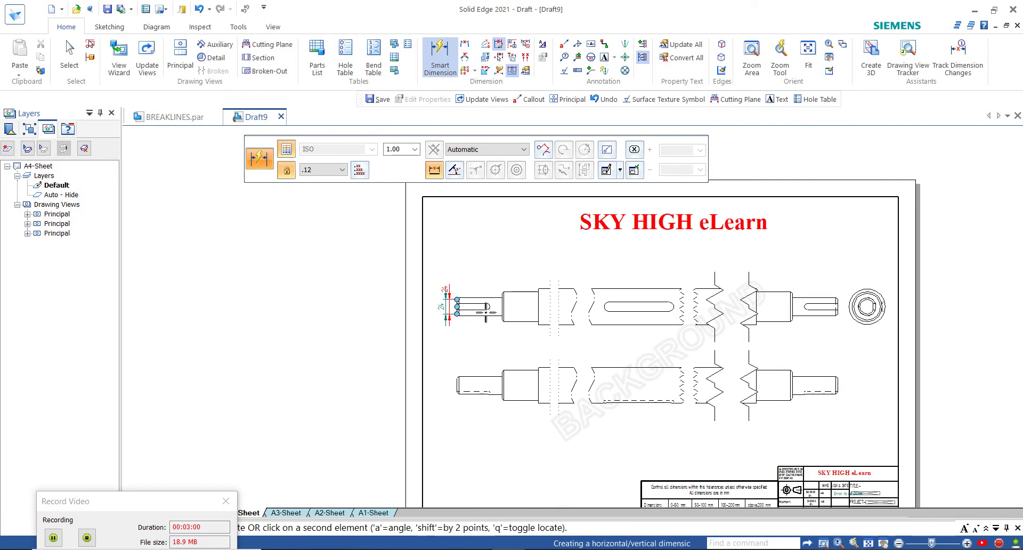
scroll(843, 321, "up", 5)
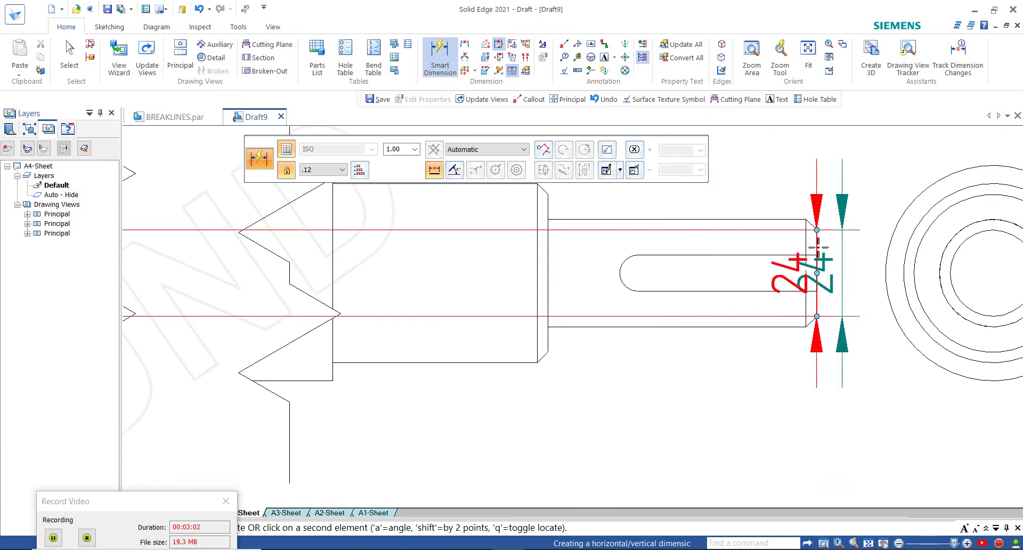
left_click(816, 247)
left_click(756, 375)
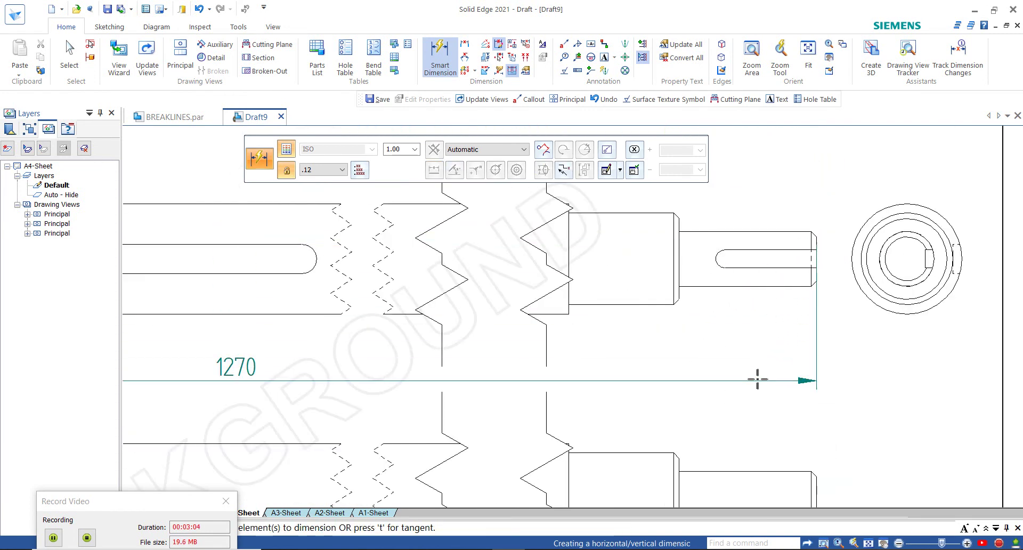
scroll(756, 367, "down", 5)
key("Escape")
scroll(524, 342, "down", 2)
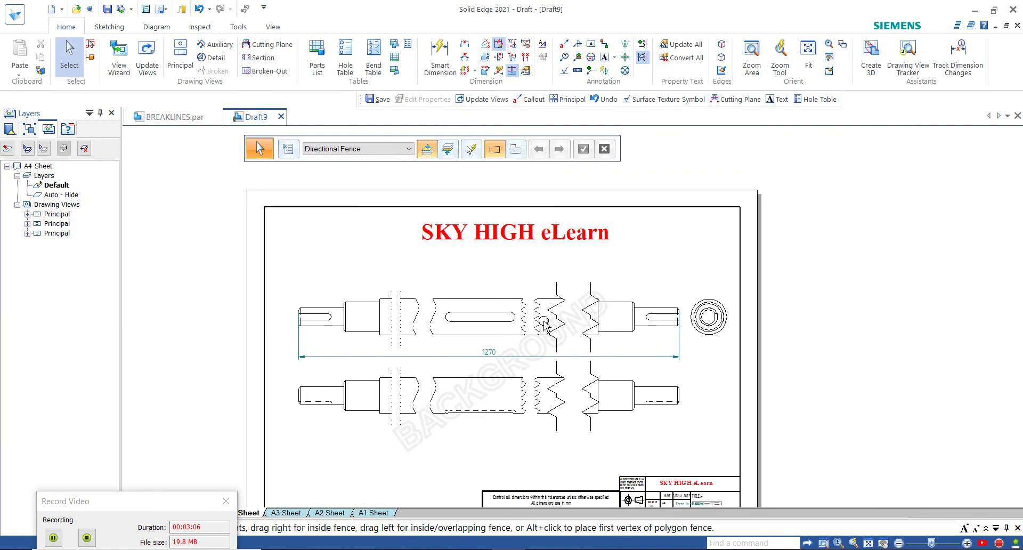
Switch the upper shaft view between its unbroken and broken display, ending with the broken display
scroll(543, 324, "up", 2)
scroll(524, 321, "down", 1)
scroll(533, 320, "down", 1)
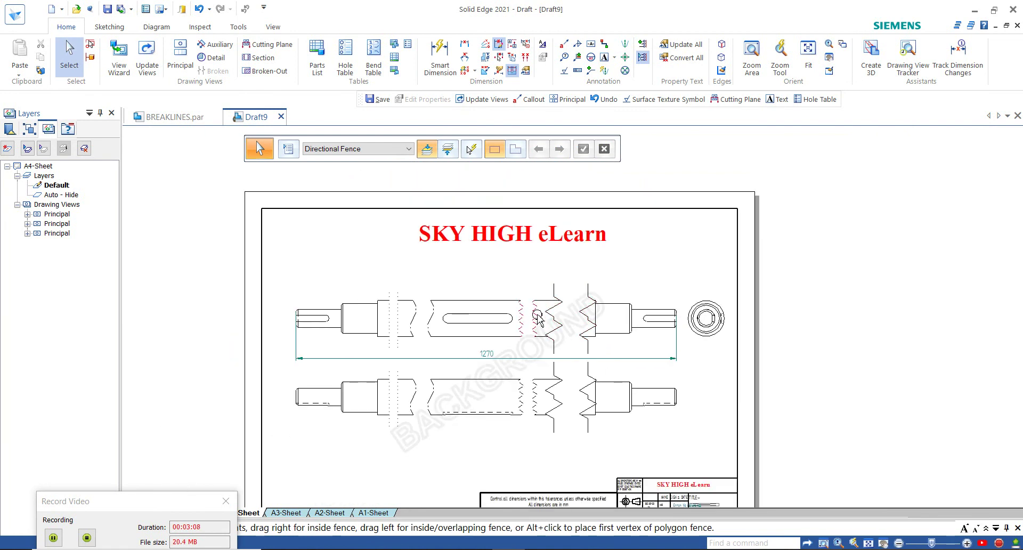
left_click(543, 304)
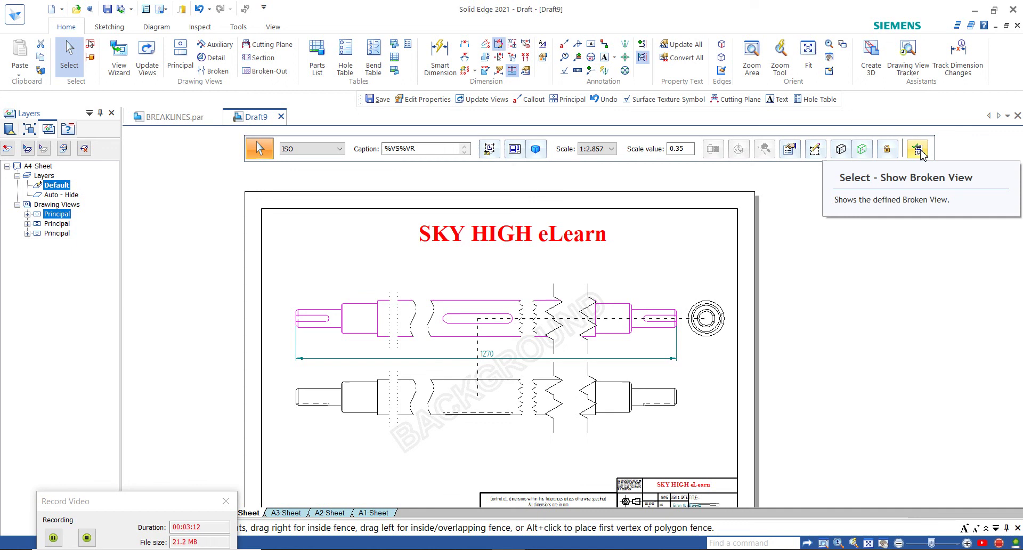
left_click(920, 151)
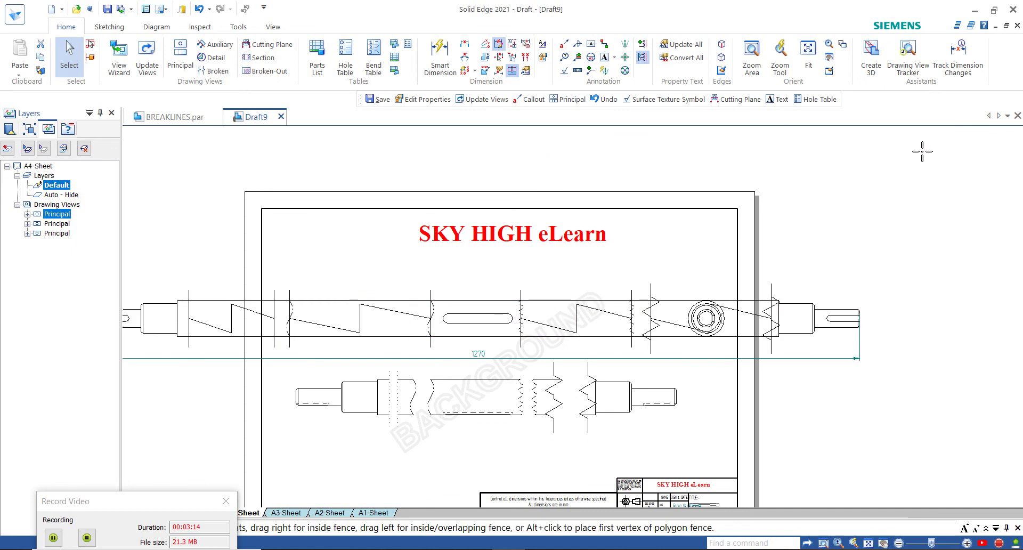
left_click(922, 151)
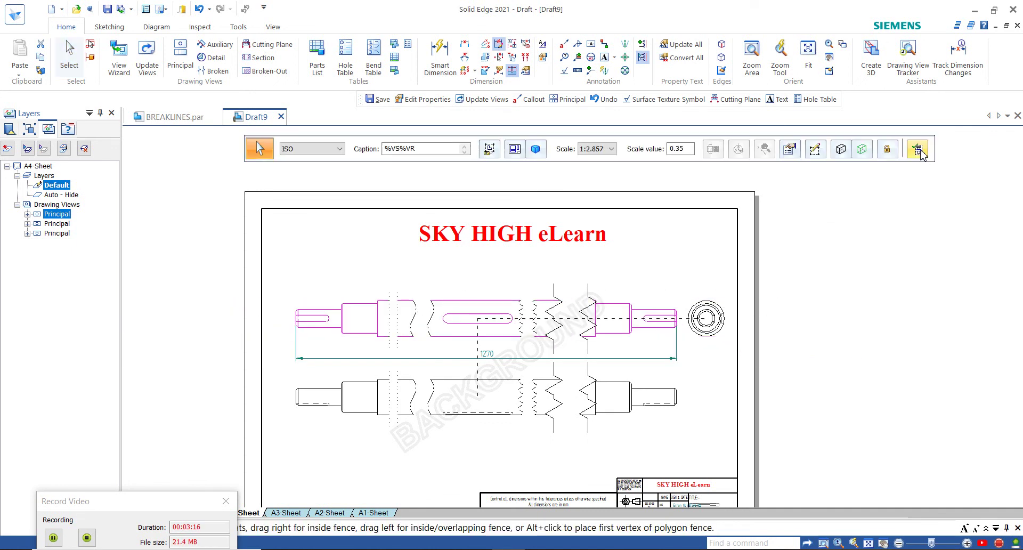
left_click(922, 152)
left_click(922, 151)
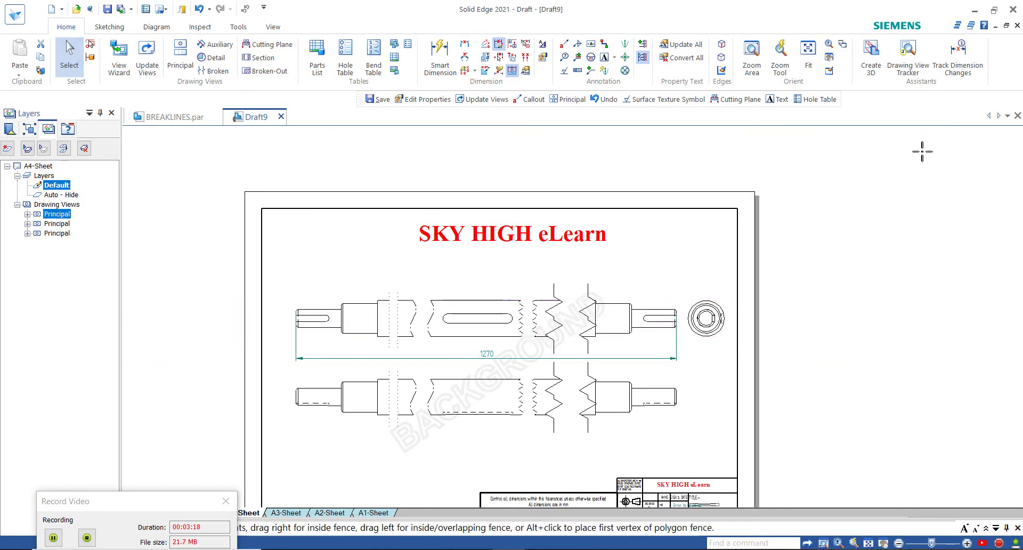
Turn off the broken display of the upper shaft view to make its break lines editable
scroll(469, 354, "up", 3)
scroll(467, 316, "down", 2)
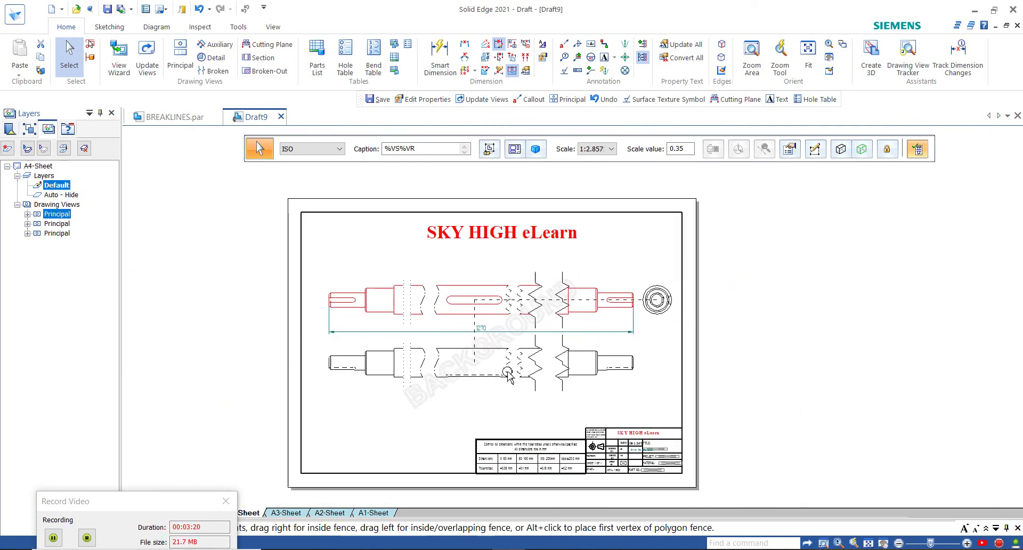
scroll(509, 375, "up", 2)
scroll(522, 383, "down", 1)
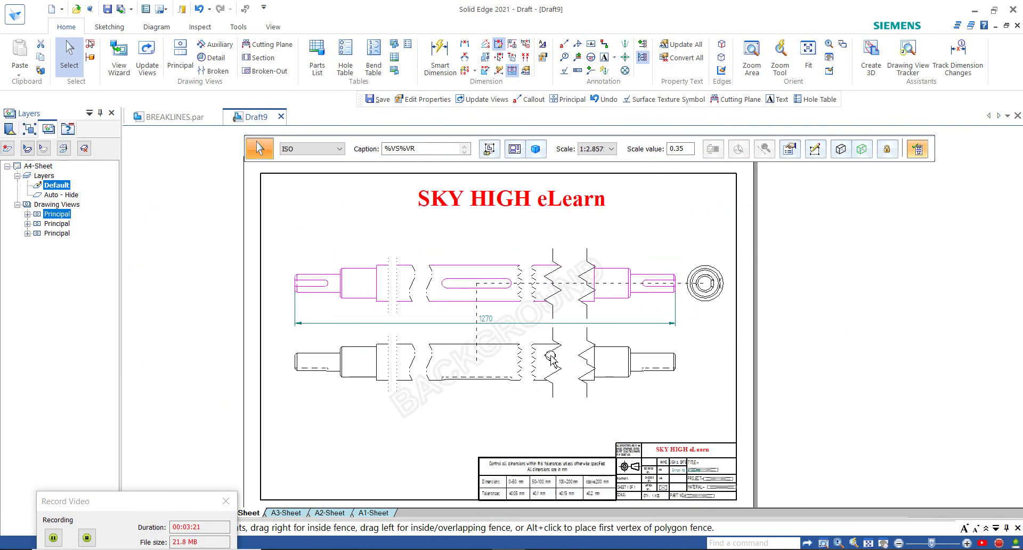
scroll(555, 250, "up", 2)
left_click(553, 250)
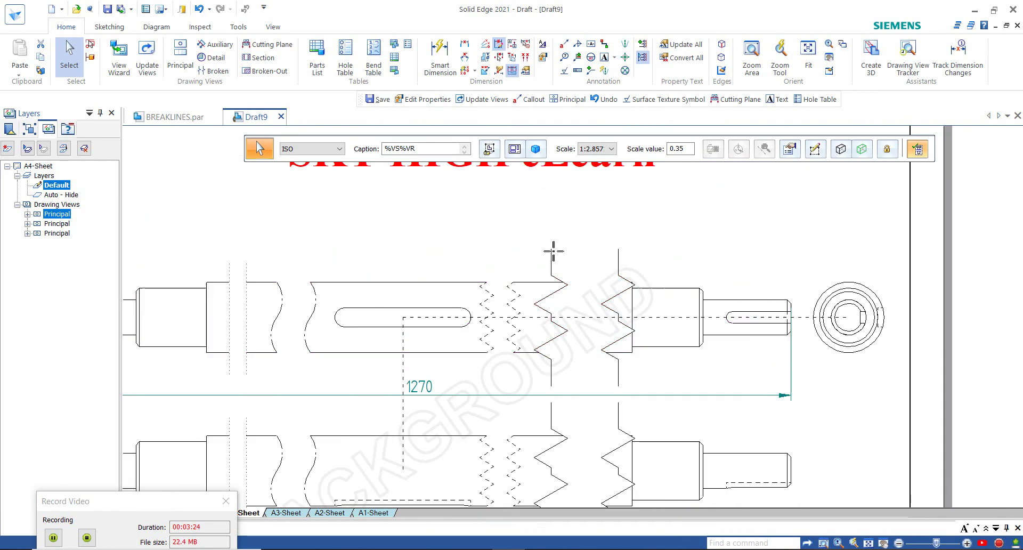
left_click(650, 290)
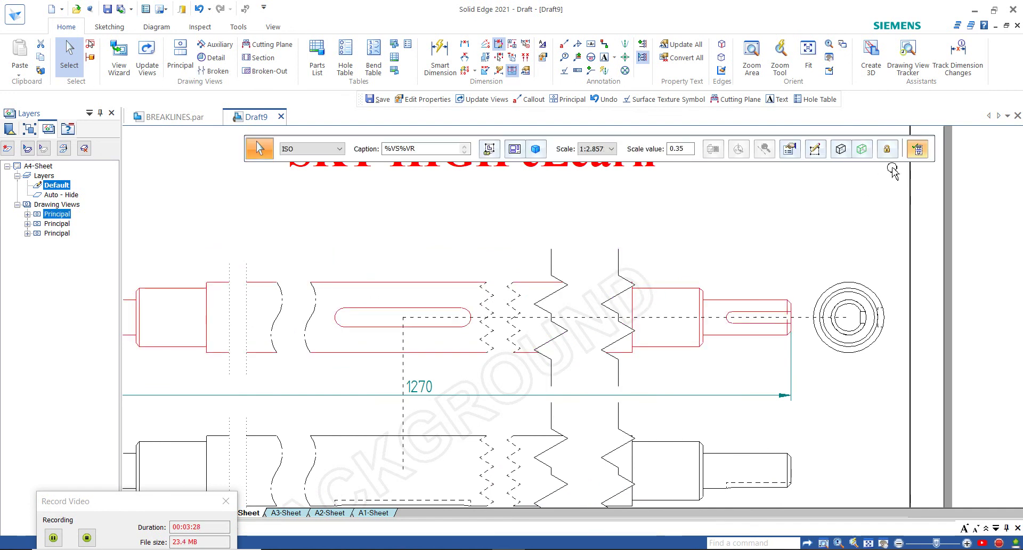
left_click(917, 151)
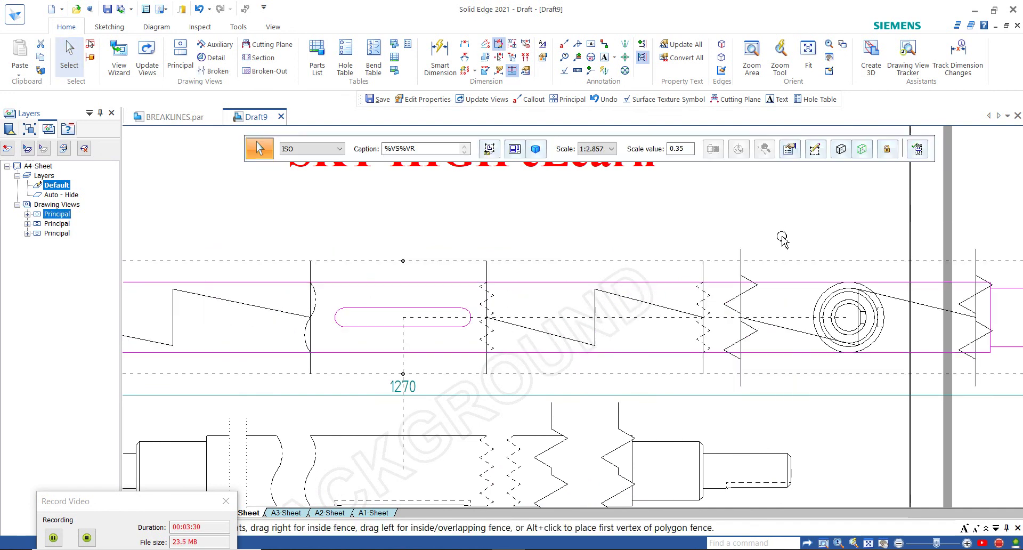
Change the rightmost break line pair to Straight Break with a 5 mm gap and finish the broken view
left_click(742, 255)
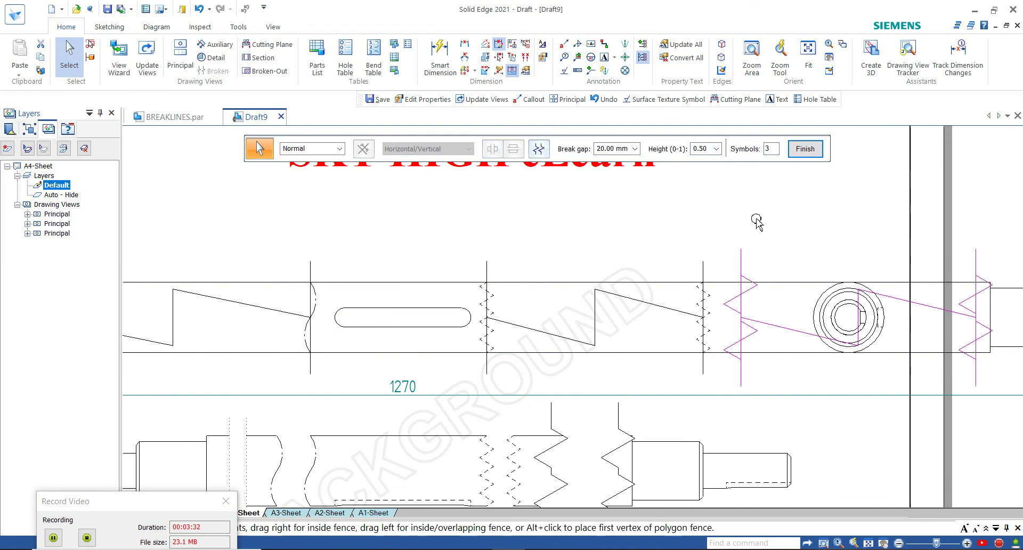
left_click(539, 149)
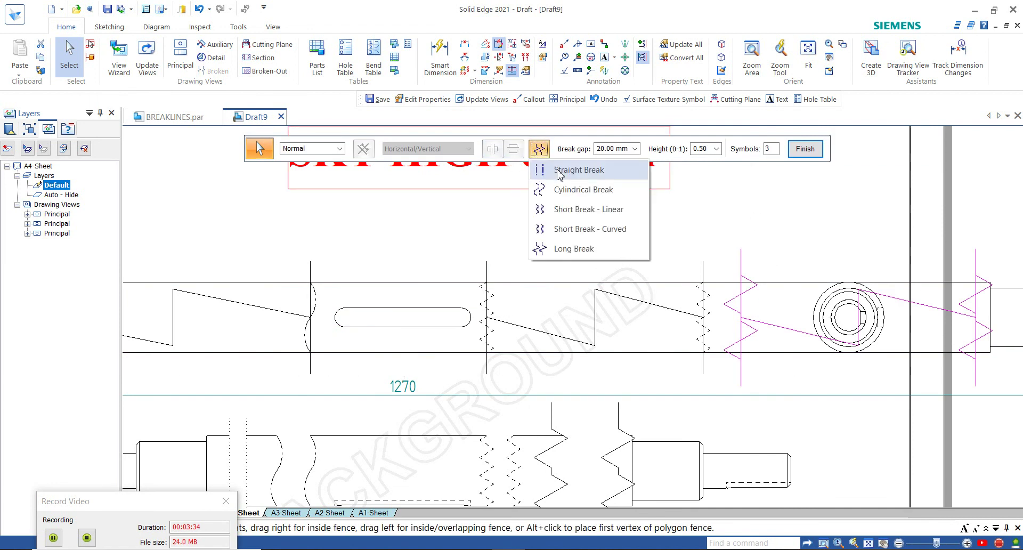
left_click(556, 162)
left_click(634, 149)
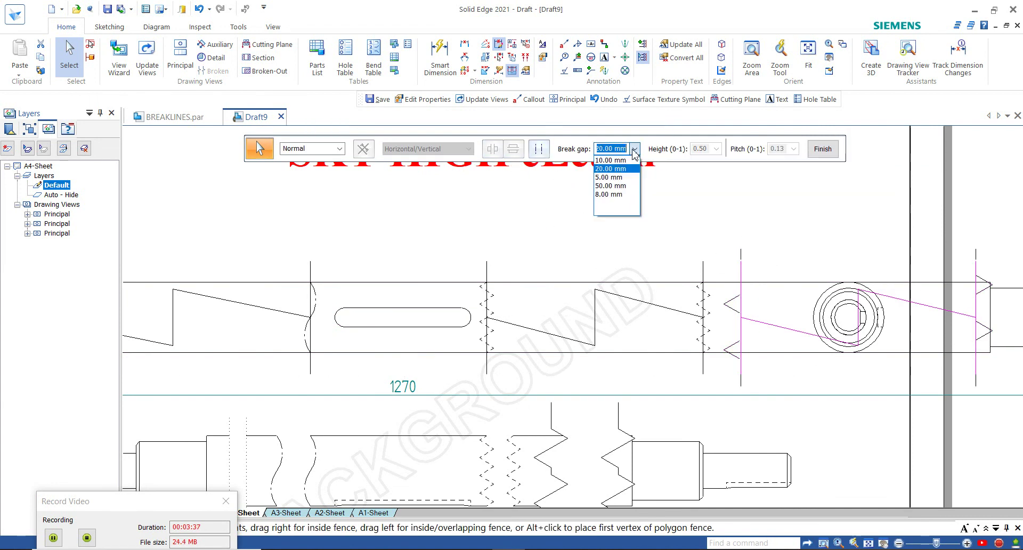
left_click(618, 177)
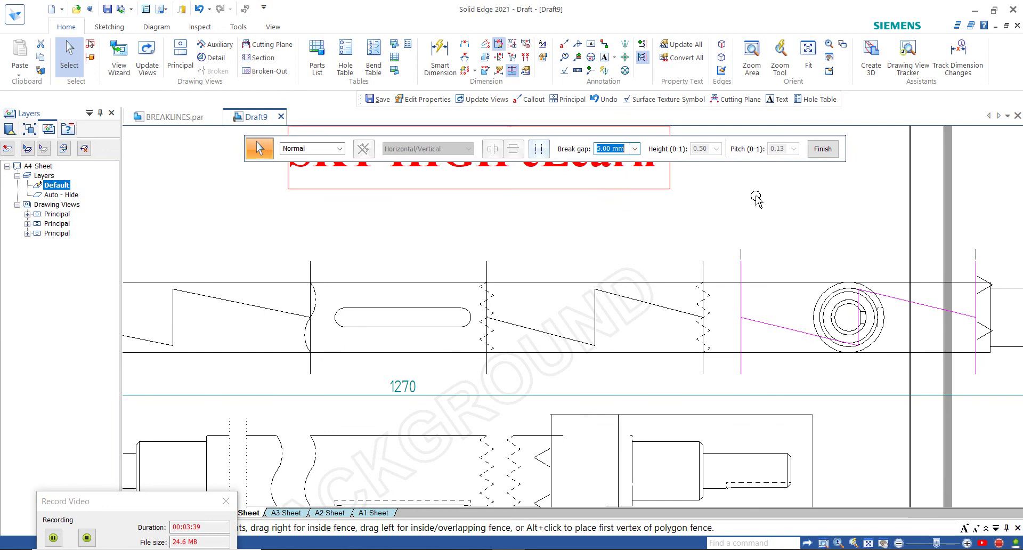
left_click(823, 149)
Examine the changed straight break and its gap in the upper shaft view and the projected view below it
scroll(678, 292, "down", 3)
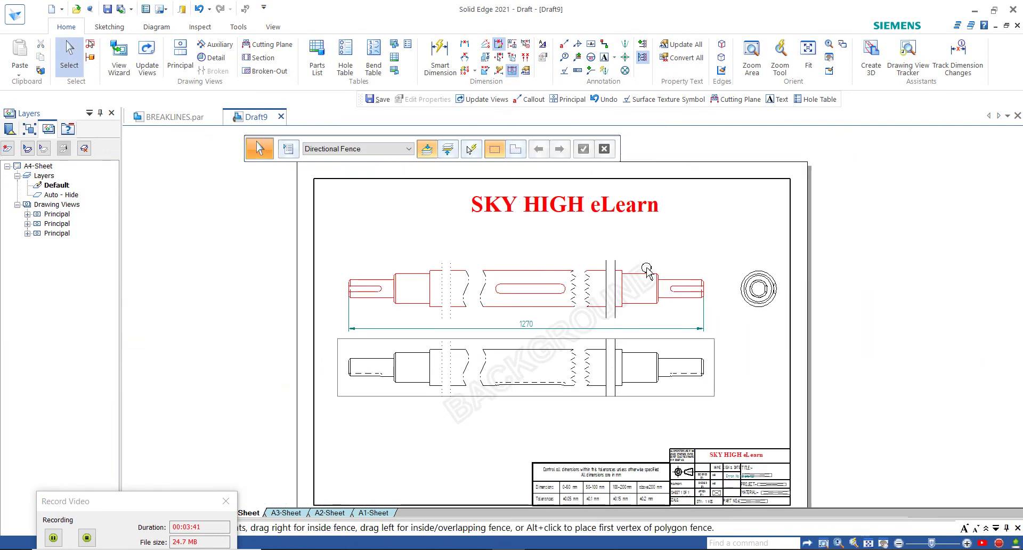
scroll(646, 270, "up", 3)
scroll(598, 292, "down", 3)
scroll(627, 279, "up", 4)
scroll(660, 309, "down", 2)
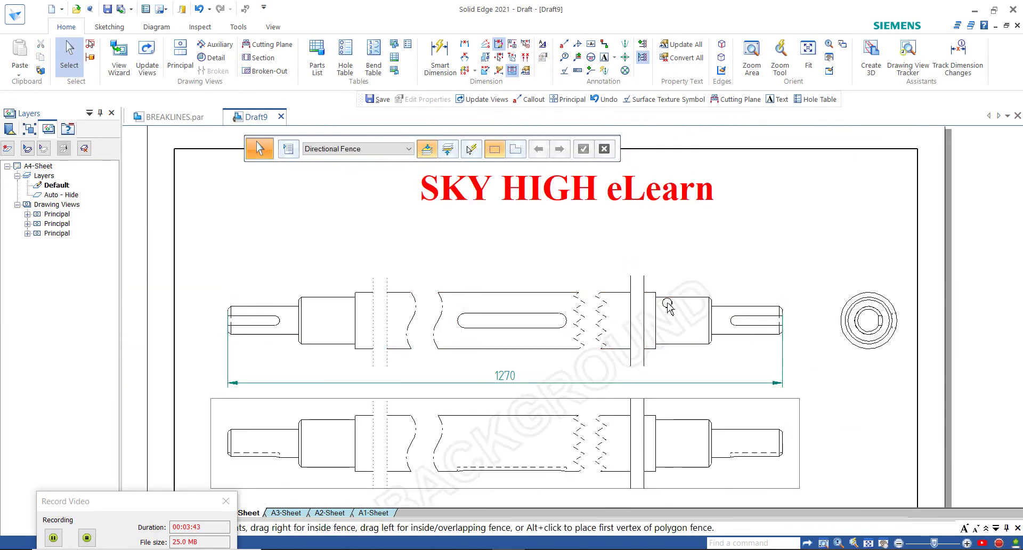
scroll(669, 296, "down", 1)
scroll(655, 297, "up", 1)
scroll(649, 299, "up", 1)
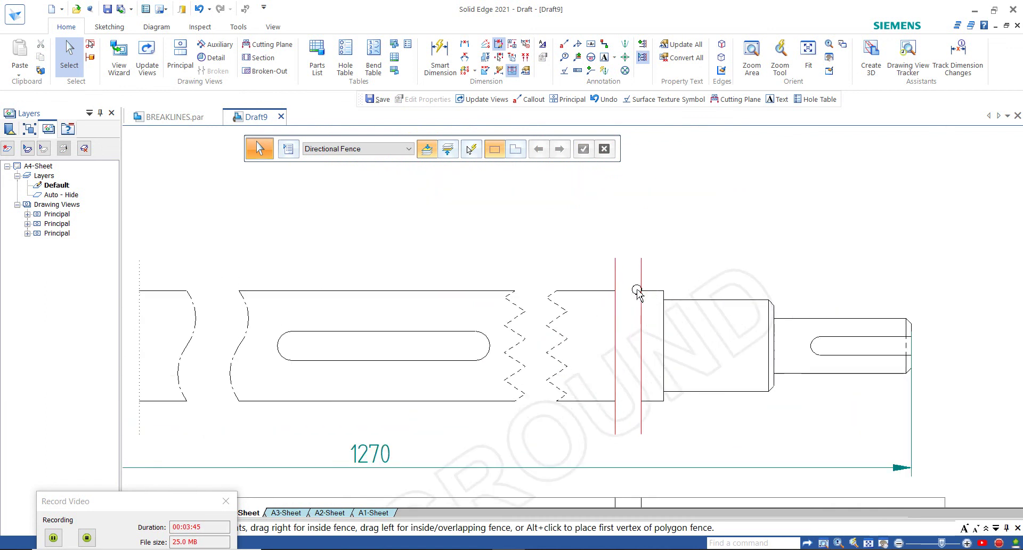
scroll(634, 285, "down", 2)
scroll(667, 273, "up", 3)
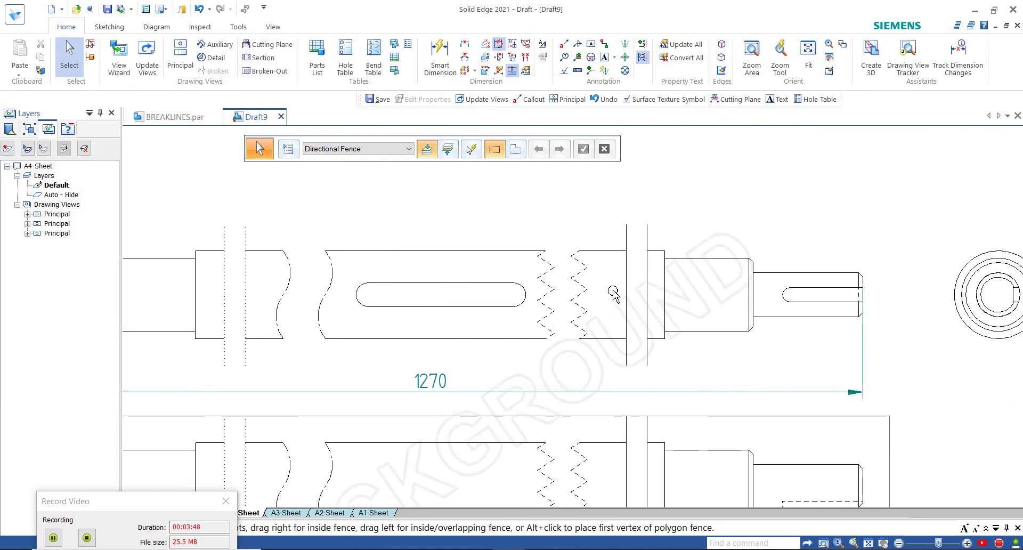